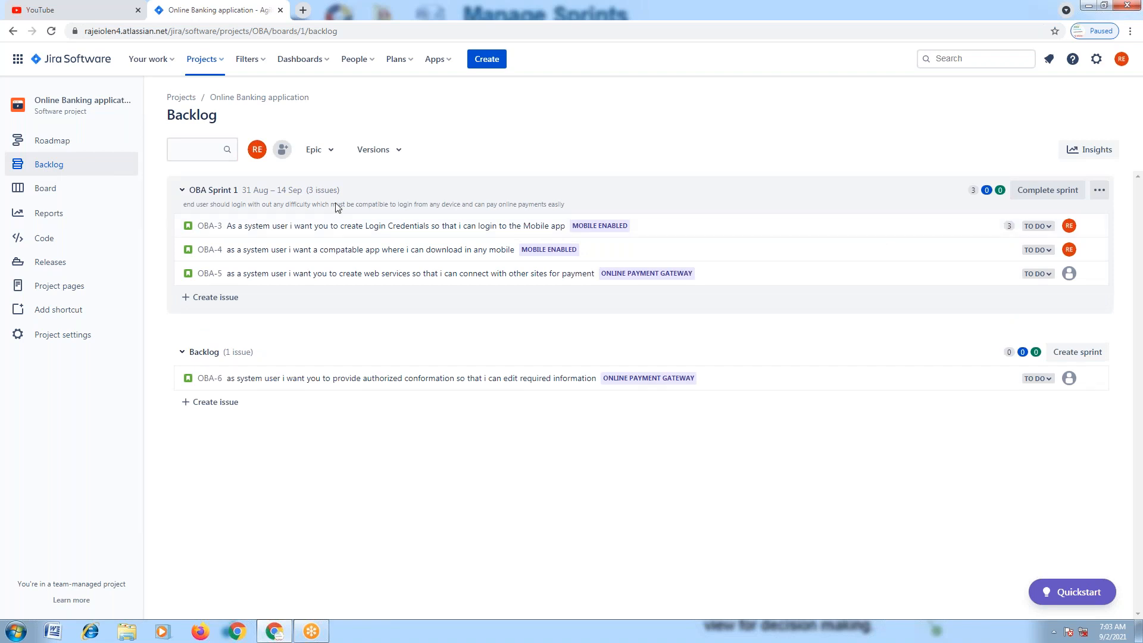
- Review issue OBA-4 in the backlog and the details of issue OBA-3 under the Mobile enabled epic in the roadmap
{"action": "left_click", "coordinate": [502, 253]}
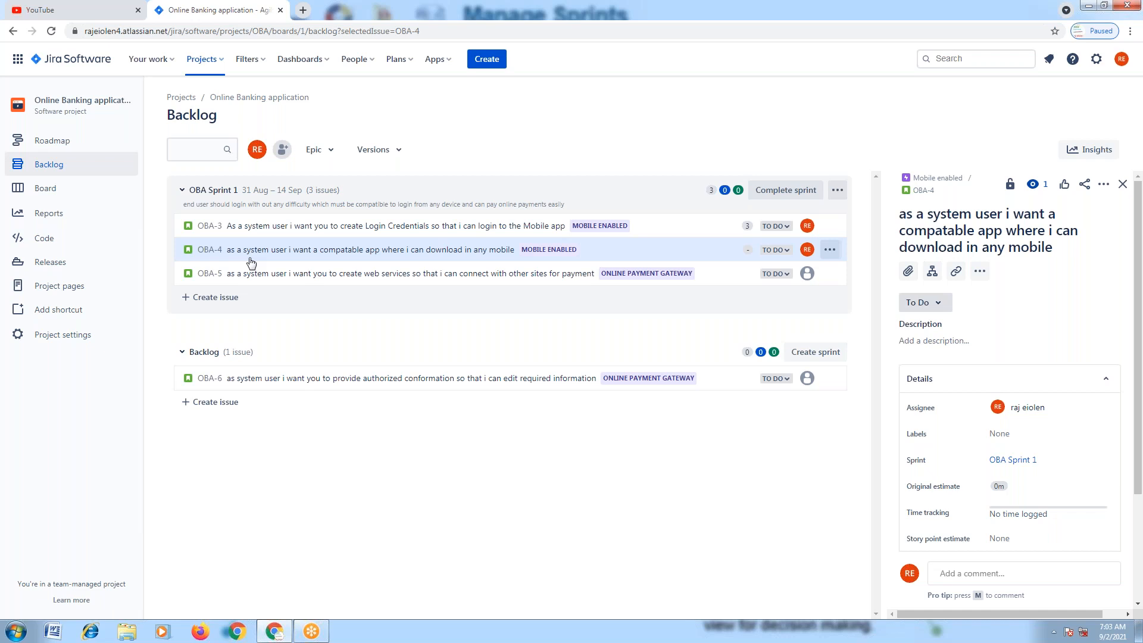
{"action": "left_click", "coordinate": [39, 140]}
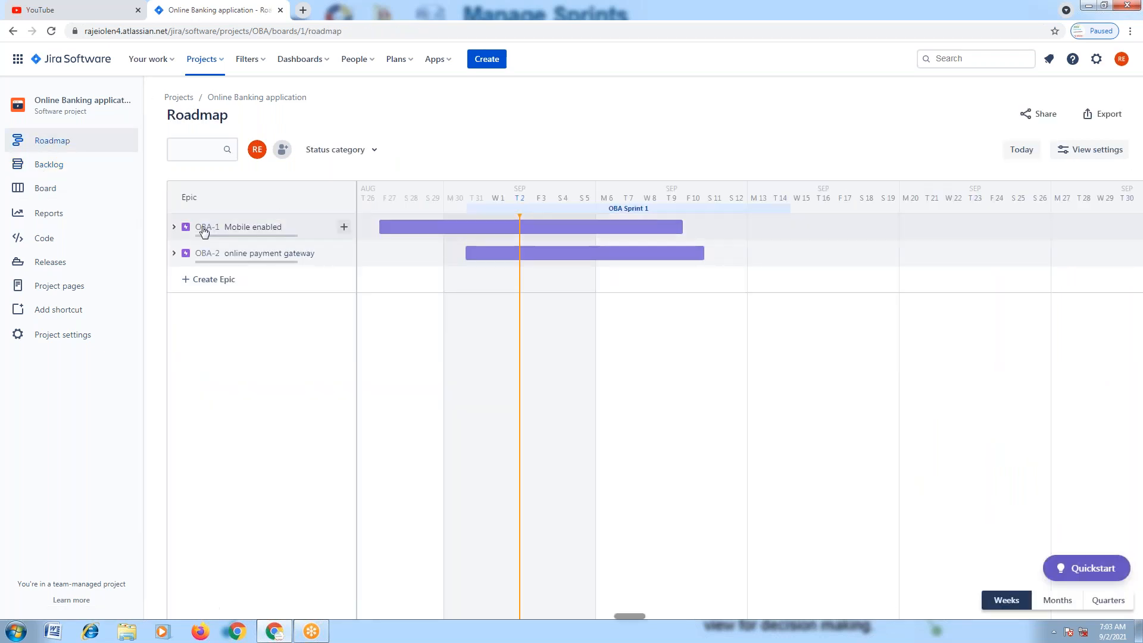
{"action": "left_click", "coordinate": [174, 227]}
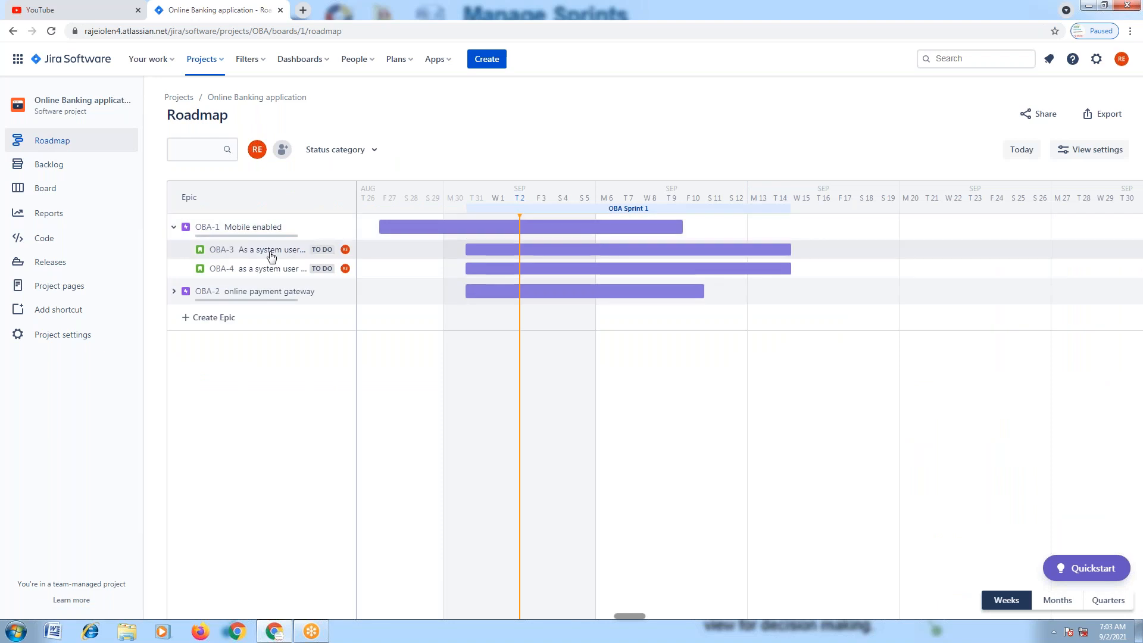
{"action": "left_click", "coordinate": [273, 256]}
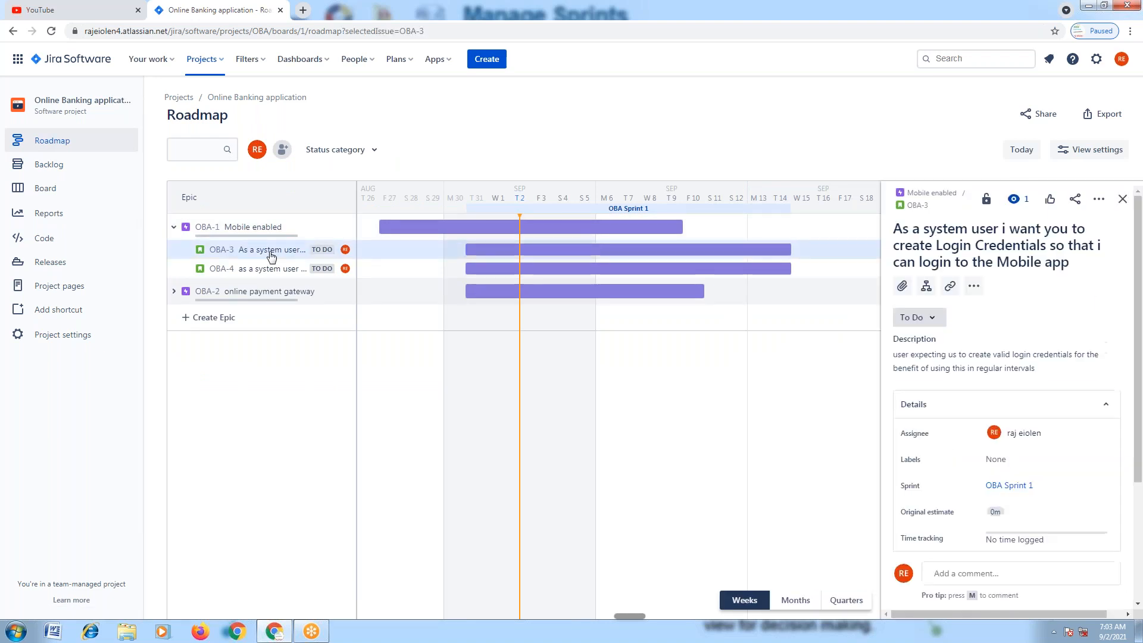
{"action": "left_click_drag", "start_coordinate": [1139, 265], "coordinate": [1139, 377]}
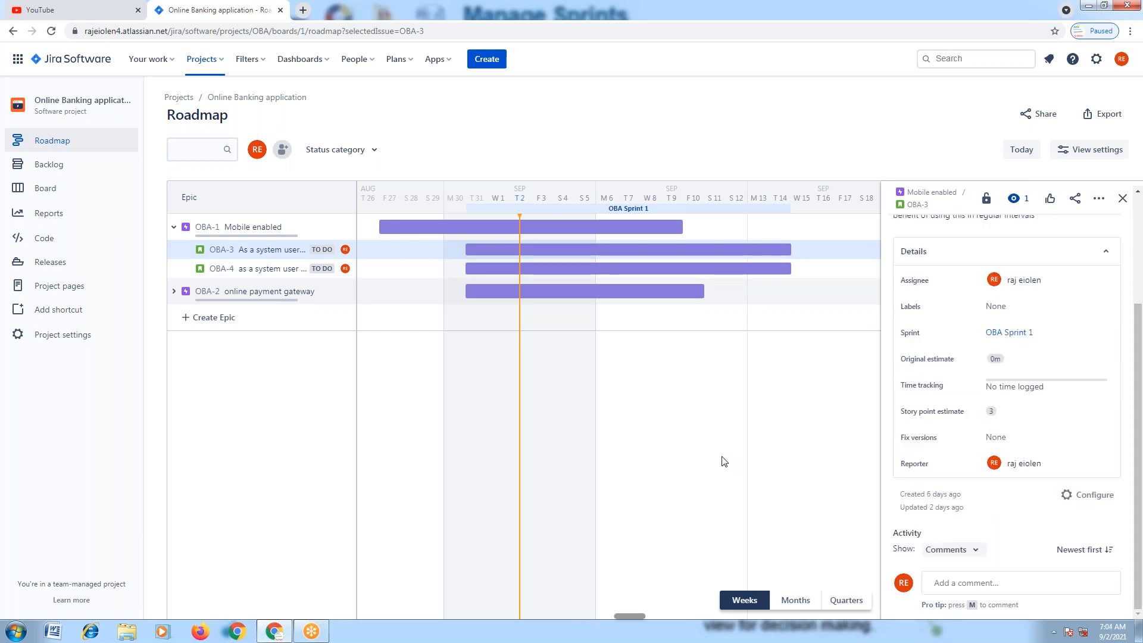
- Set the story point estimate of issue OBA-4 to 2 and close its details
{"action": "left_click", "coordinate": [243, 275]}
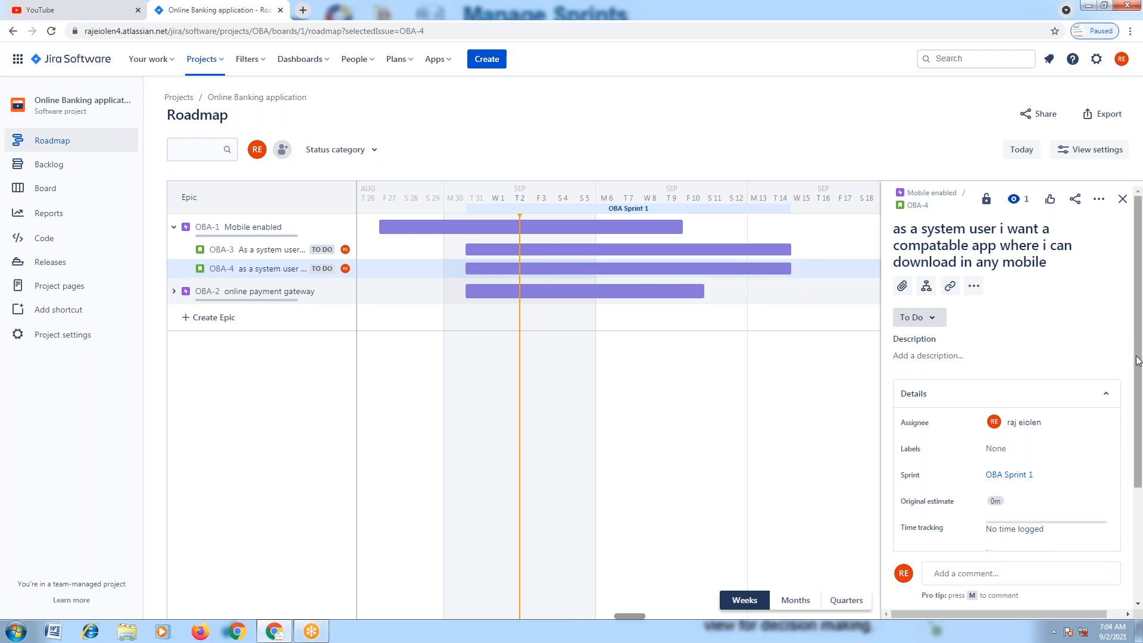
{"action": "scroll", "coordinate": [1137, 360], "scroll_direction": "down", "scroll_amount": 3}
{"action": "left_click", "coordinate": [1001, 452]}
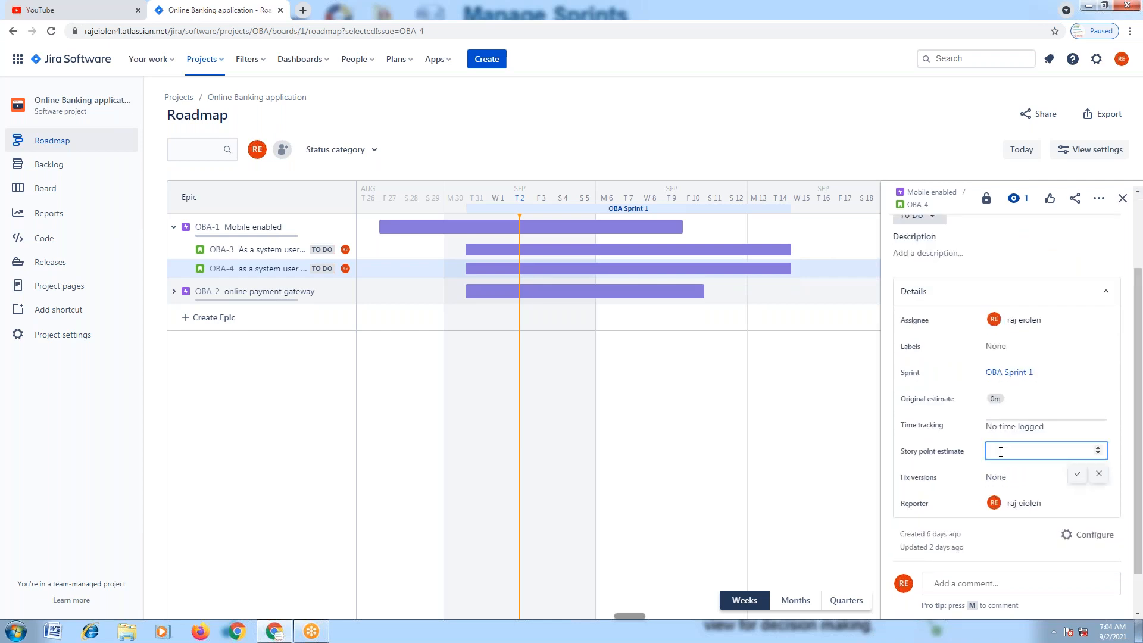
{"action": "type", "text": "2"}
{"action": "left_click_drag", "start_coordinate": [1138, 500], "coordinate": [1097, 609]}
{"action": "left_click", "coordinate": [1107, 583]}
{"action": "left_click", "coordinate": [931, 598]}
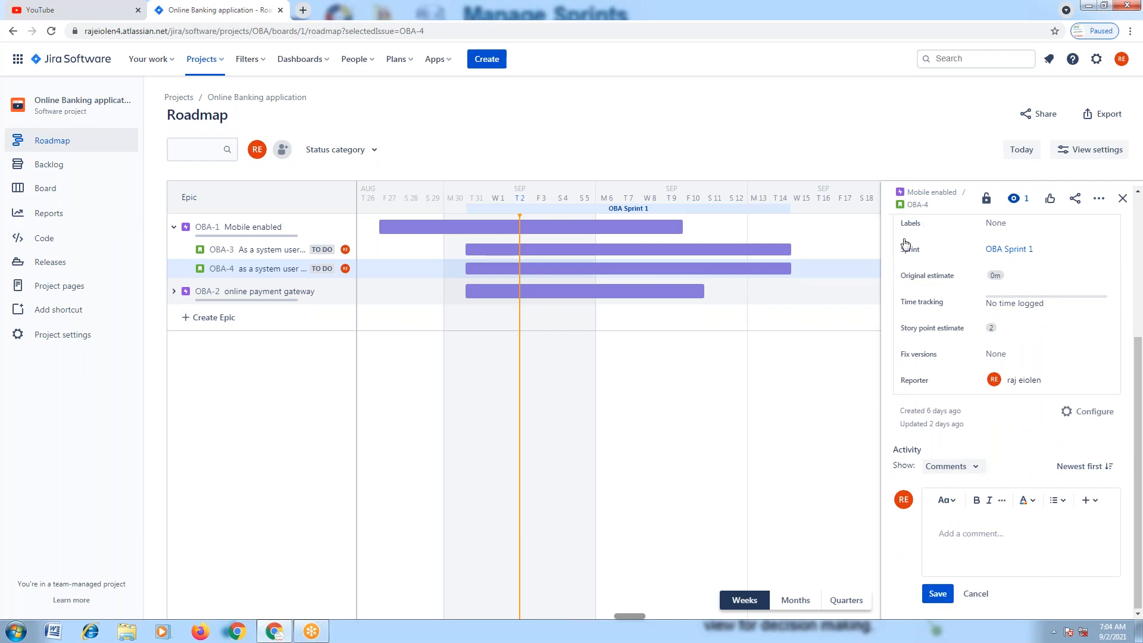
{"action": "left_click", "coordinate": [1123, 201]}
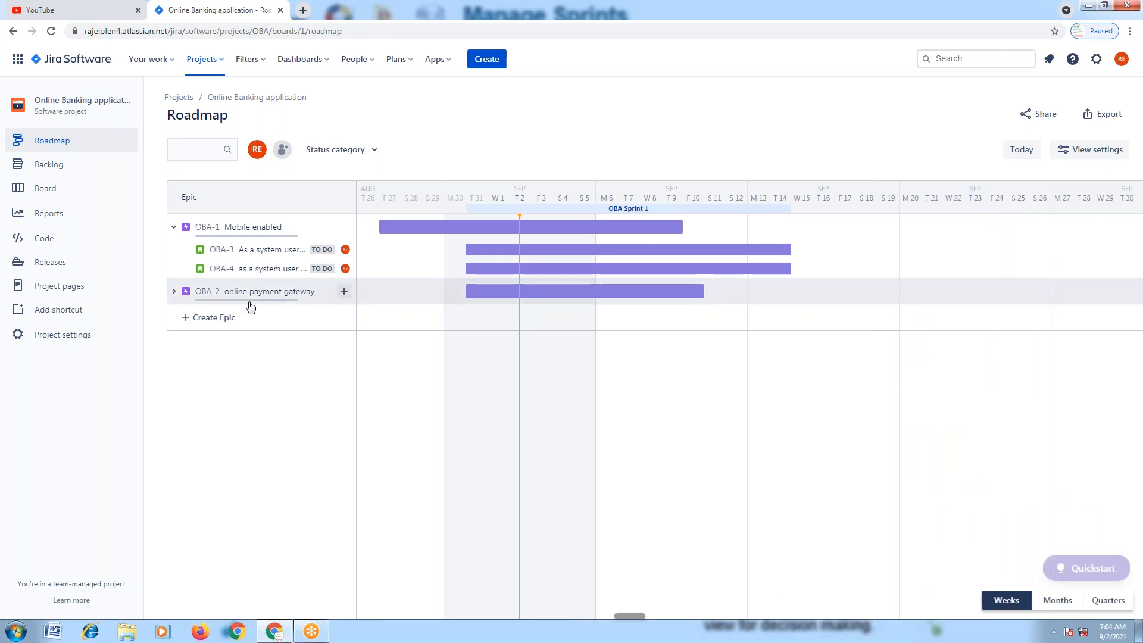
- Under the online payment gateway epic, set the story point estimate of issue OBA-5 to 5 and close its details
{"action": "left_click", "coordinate": [199, 296]}
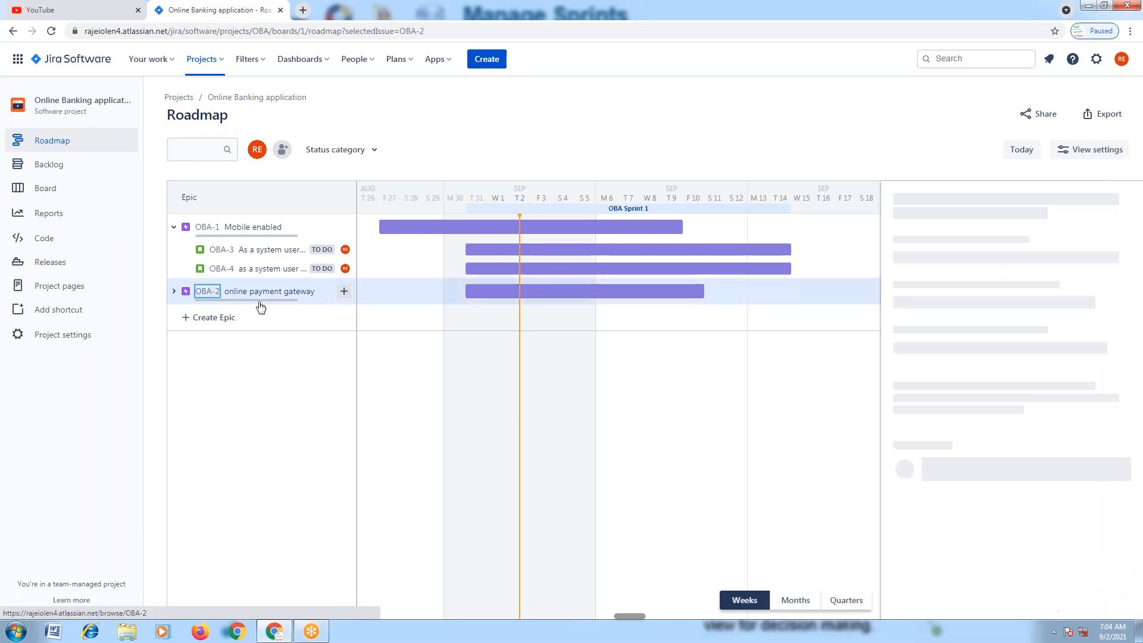
{"action": "left_click", "coordinate": [175, 293]}
{"action": "left_click", "coordinate": [175, 292]}
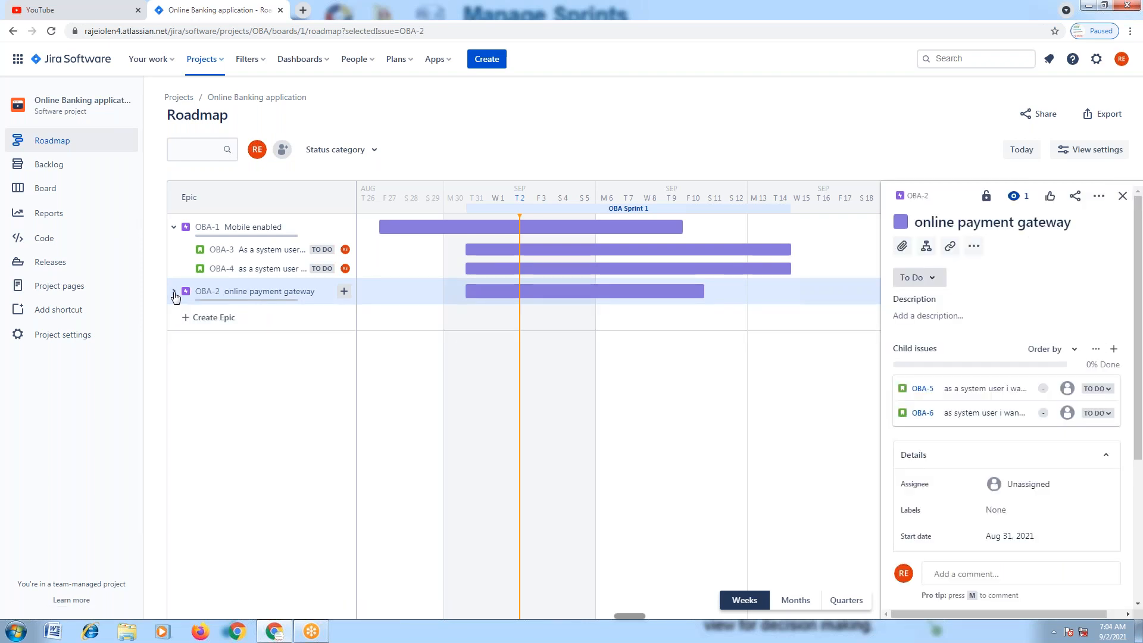
{"action": "left_click", "coordinate": [174, 293]}
{"action": "left_click", "coordinate": [282, 319]}
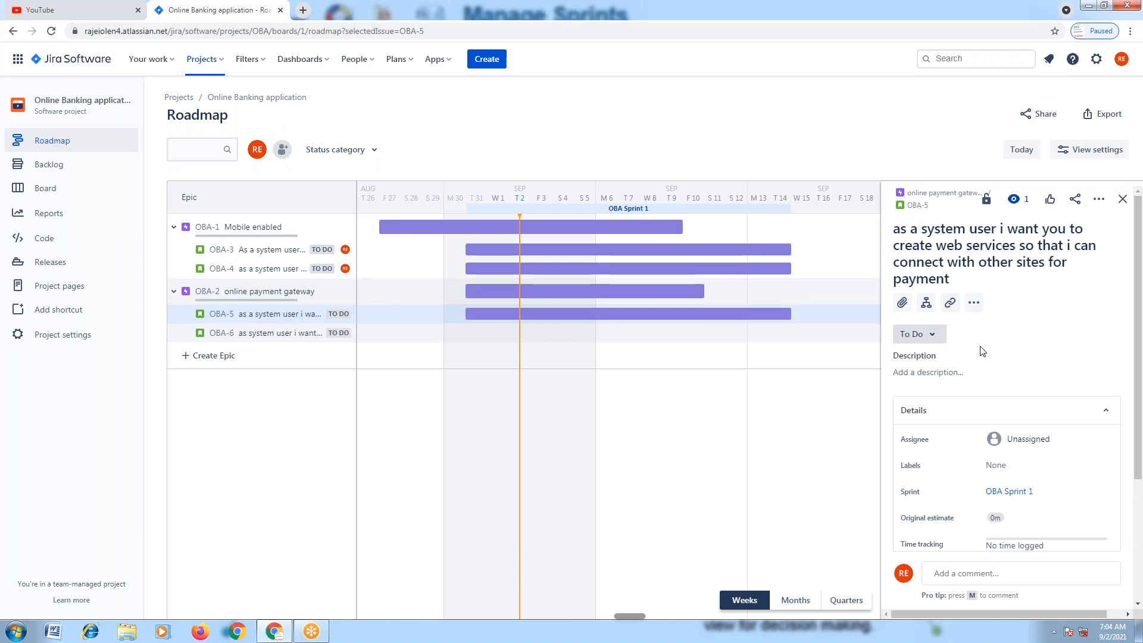
{"action": "left_click_drag", "start_coordinate": [1139, 416], "coordinate": [1139, 516]}
{"action": "left_click", "coordinate": [1006, 434]}
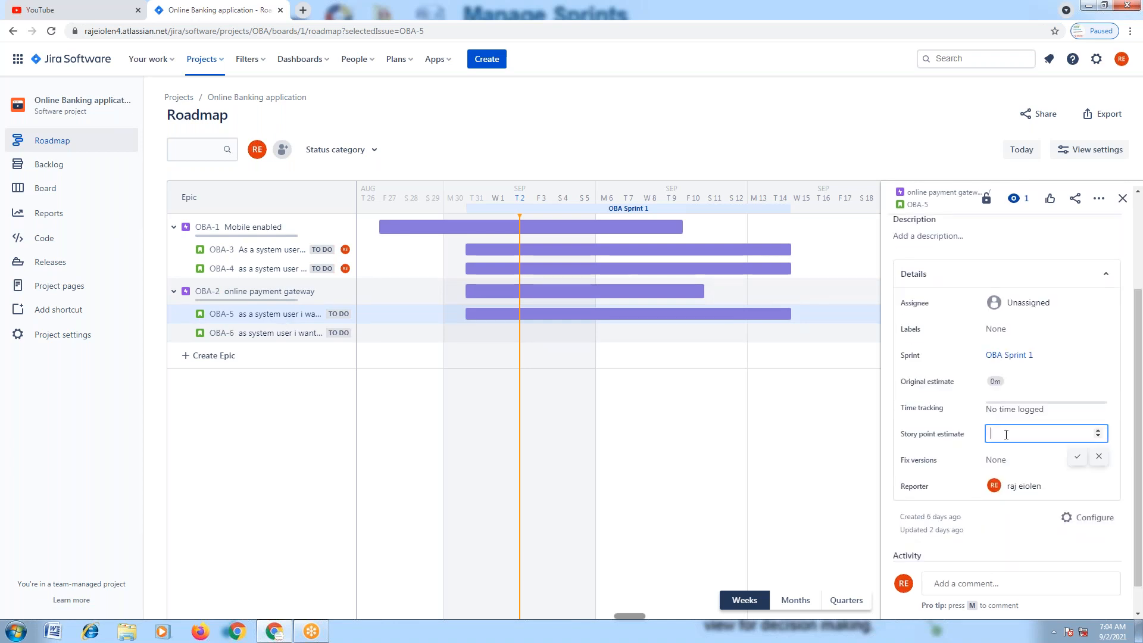
{"action": "type", "text": "5"}
{"action": "key", "text": "Return"}
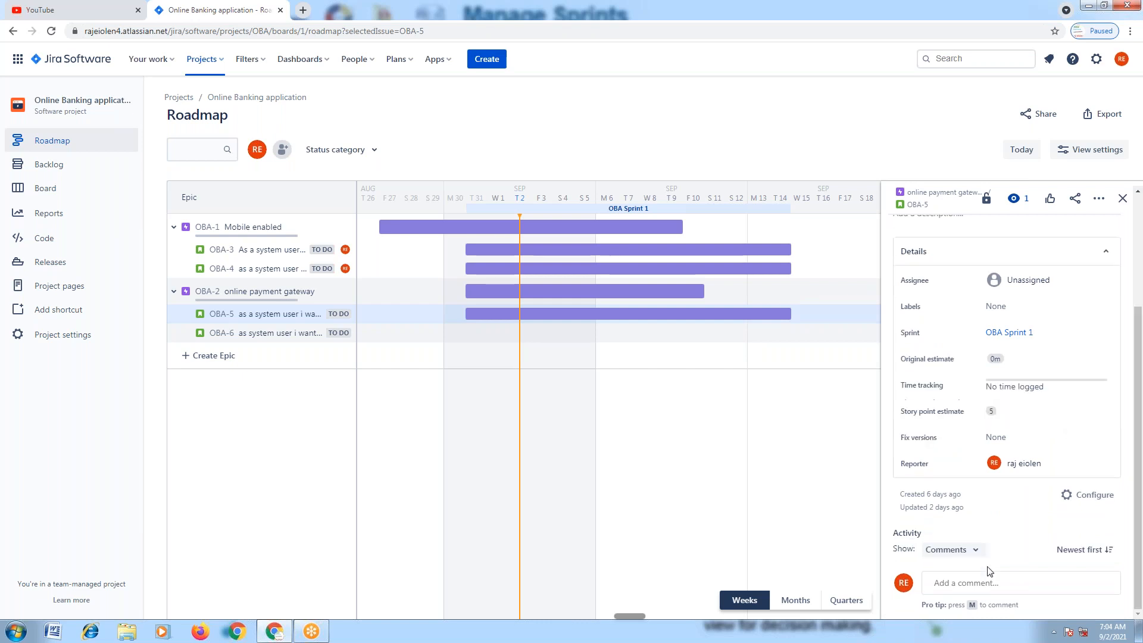
{"action": "left_click", "coordinate": [983, 583]}
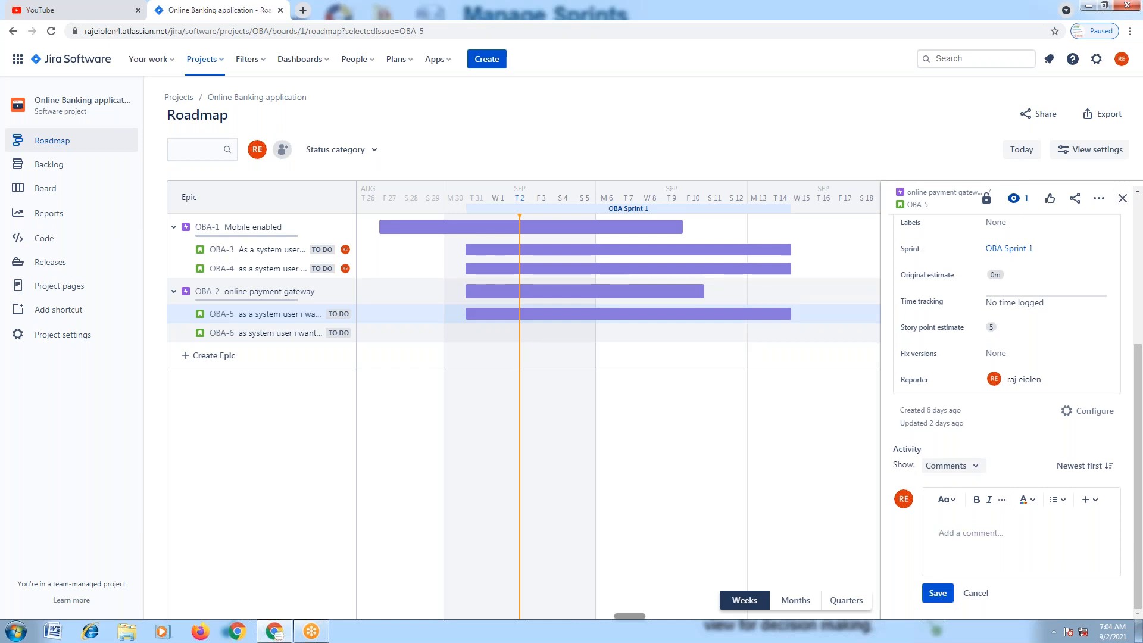
{"action": "left_click", "coordinate": [1123, 198]}
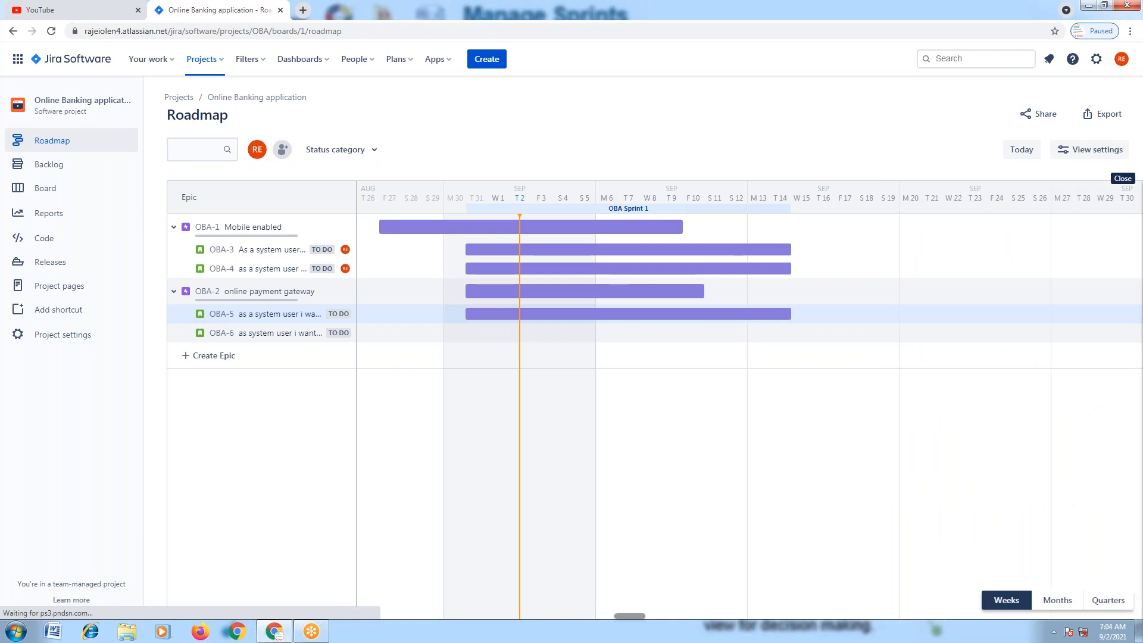
- Set the story point estimate of issue OBA-6 to 3 and close its details
{"action": "left_click", "coordinate": [234, 334]}
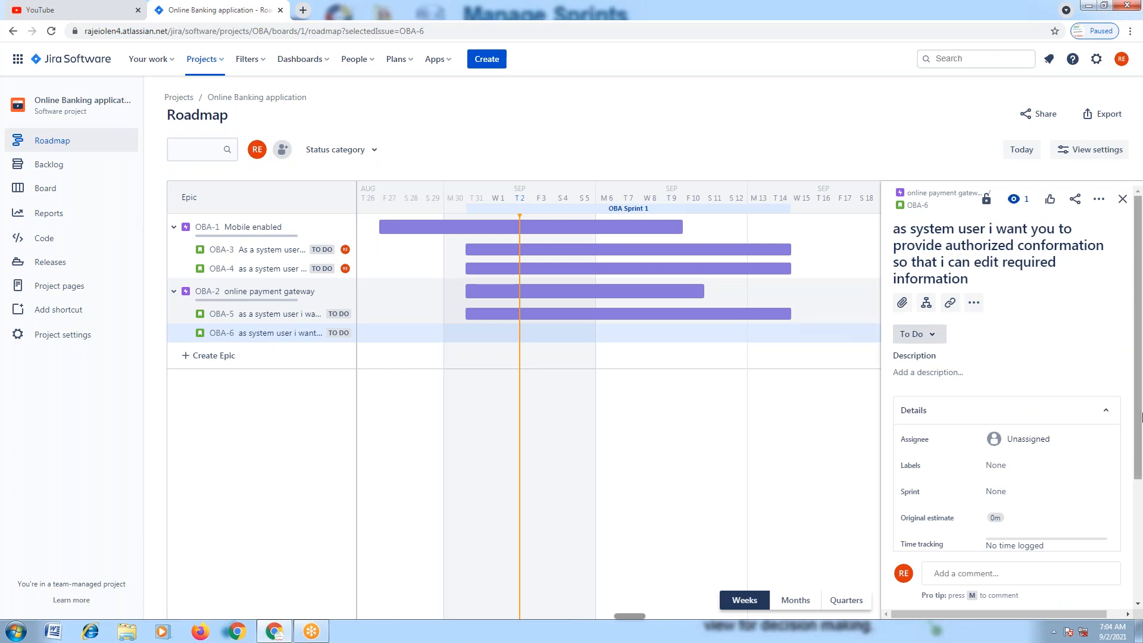
{"action": "scroll", "coordinate": [1044, 421], "scroll_direction": "down", "scroll_amount": 3}
{"action": "left_click", "coordinate": [991, 413]}
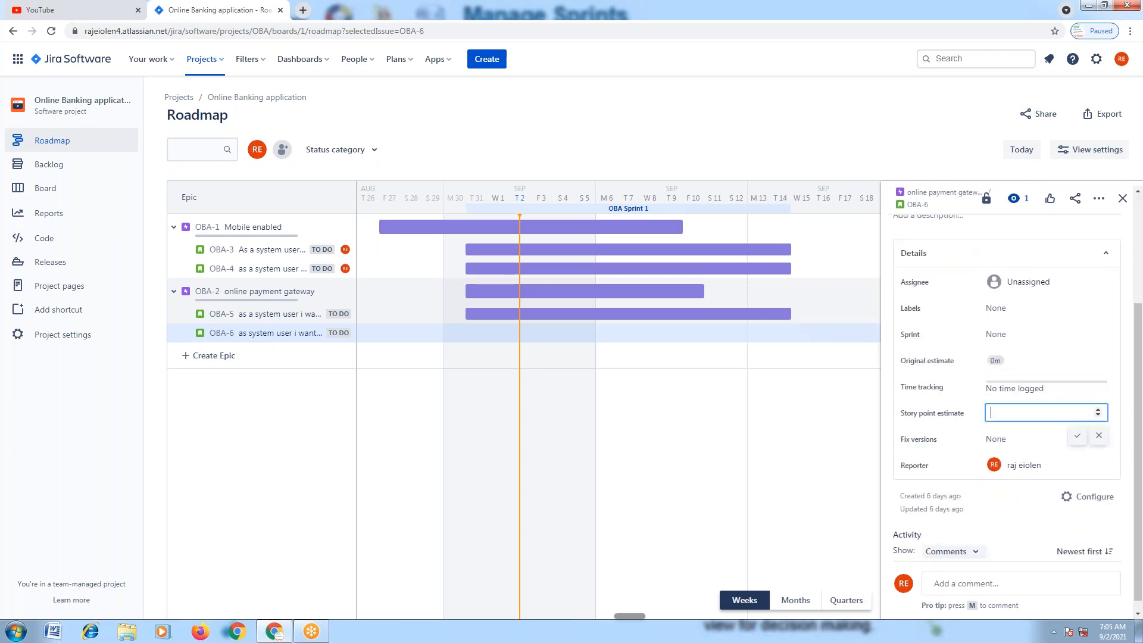
{"action": "type", "text": "3"}
{"action": "key", "text": "Return"}
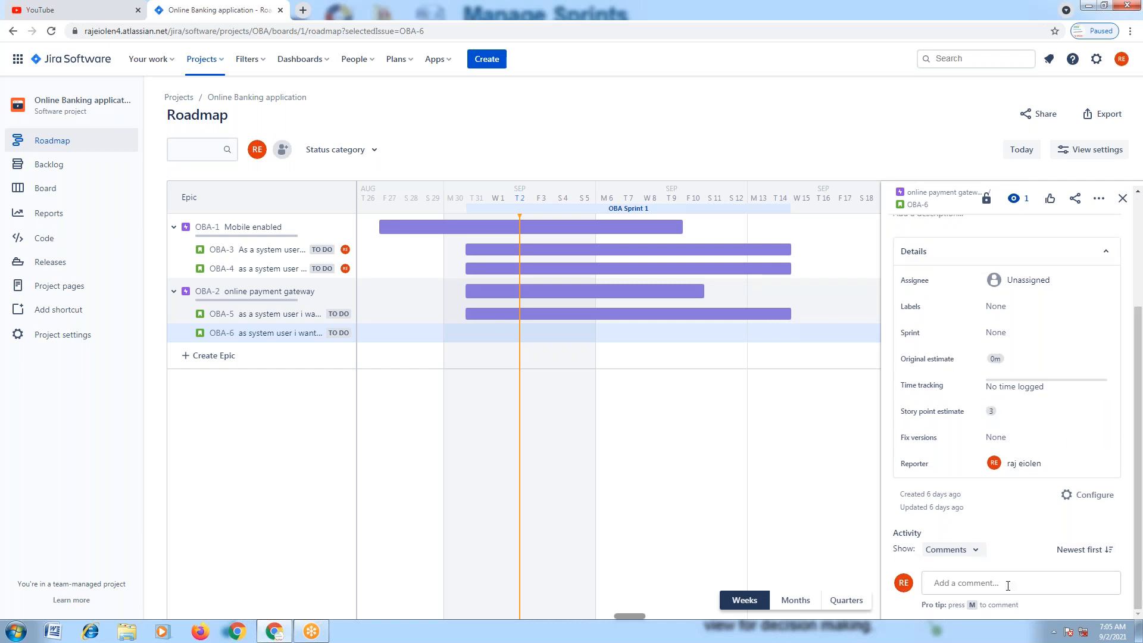
{"action": "left_click", "coordinate": [1008, 585]}
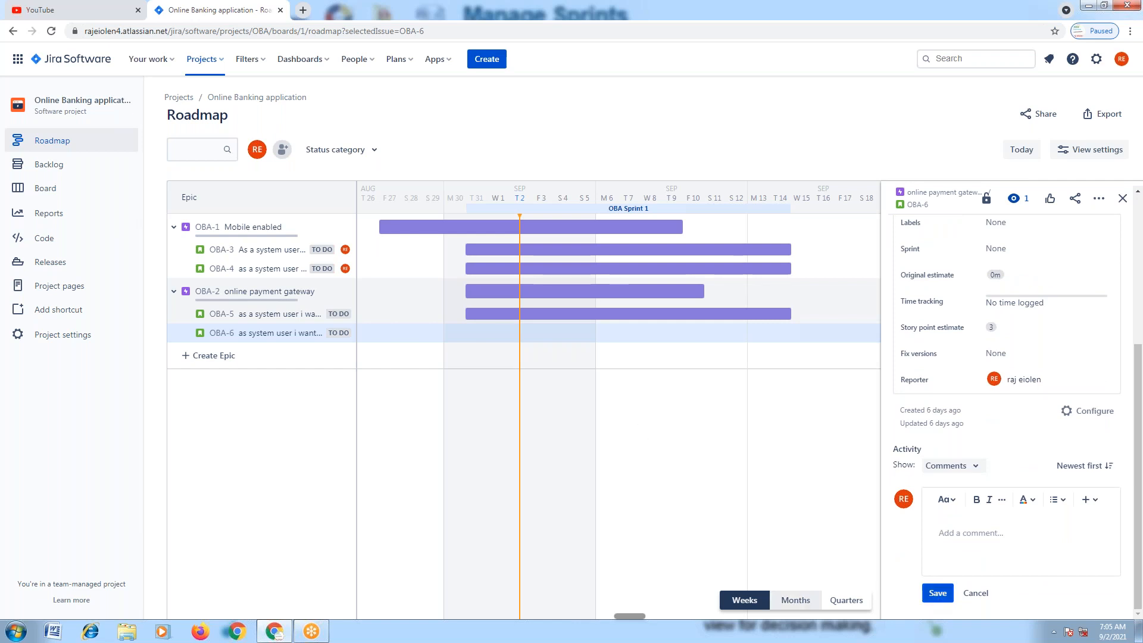
{"action": "left_click", "coordinate": [1123, 200]}
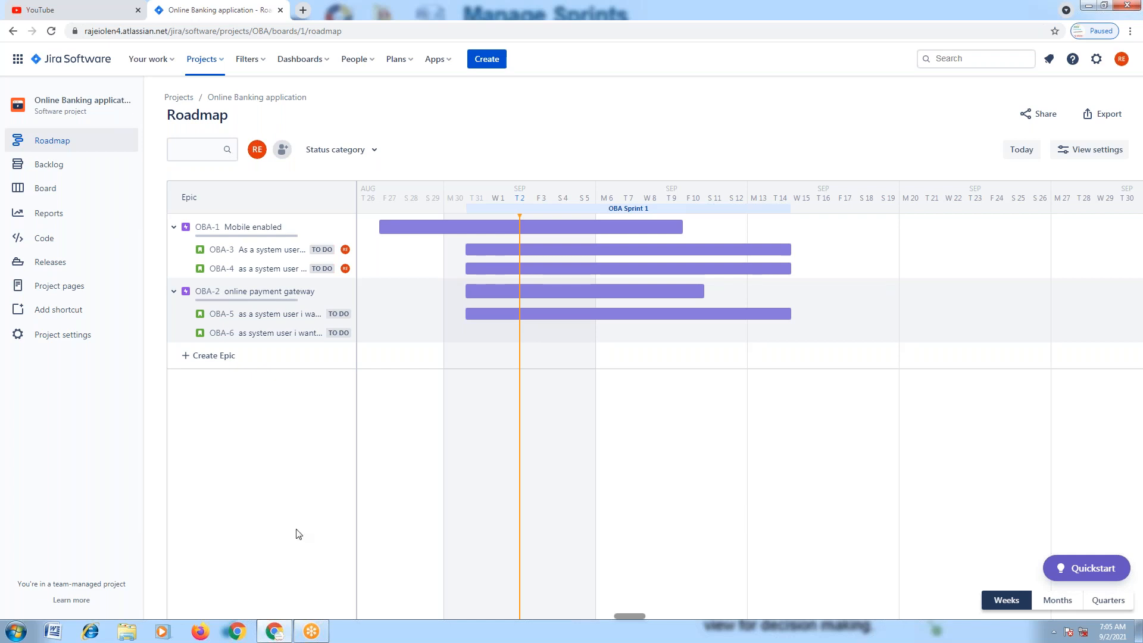
- Create a new sprint in the backlog and move issue OBA-6 into it
{"action": "left_click", "coordinate": [50, 168]}
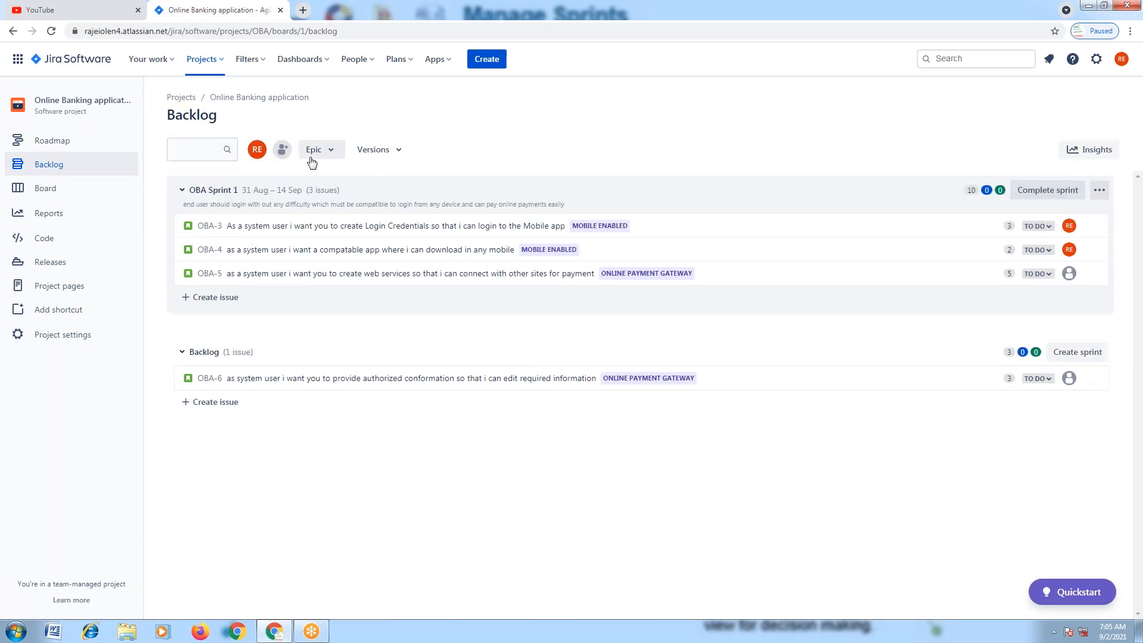
{"action": "left_click", "coordinate": [199, 199]}
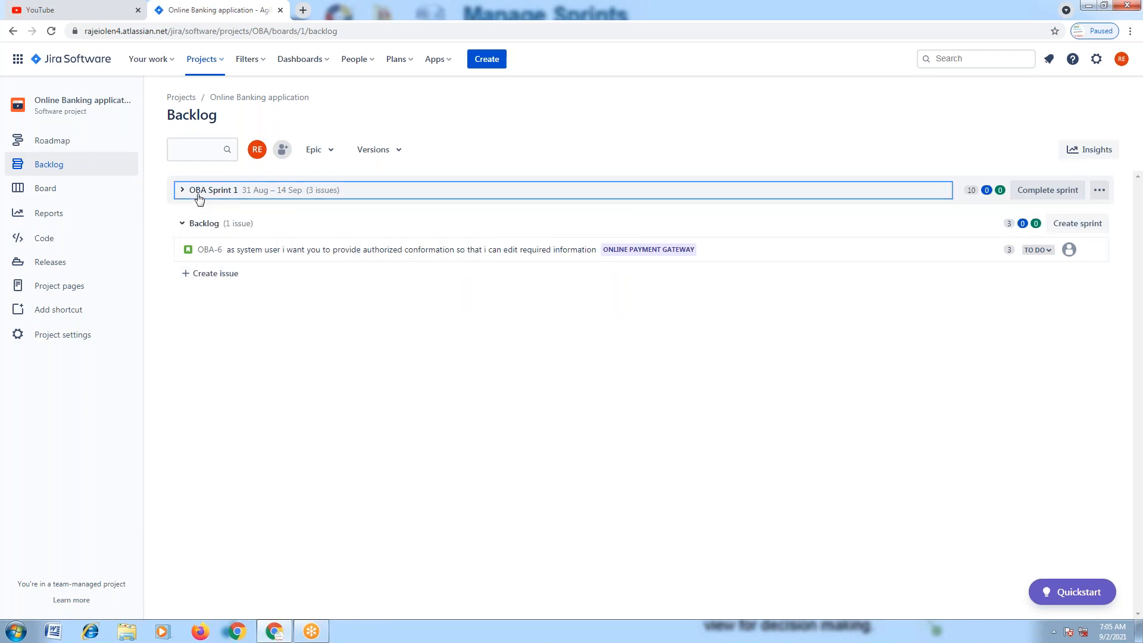
{"action": "left_click", "coordinate": [199, 197]}
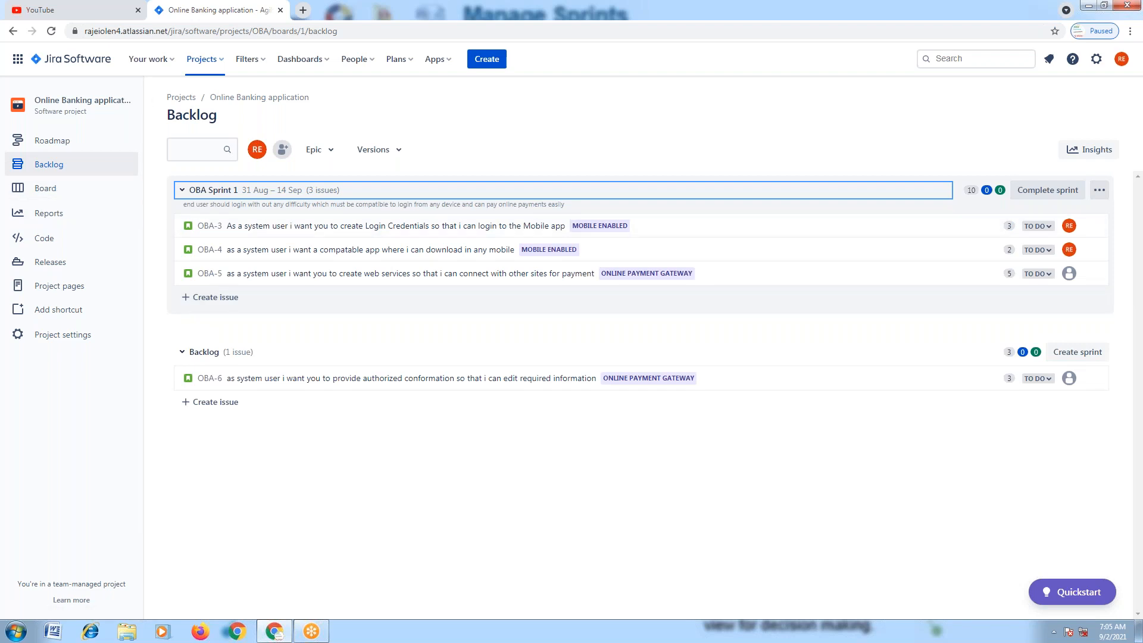
{"action": "left_click", "coordinate": [1081, 355]}
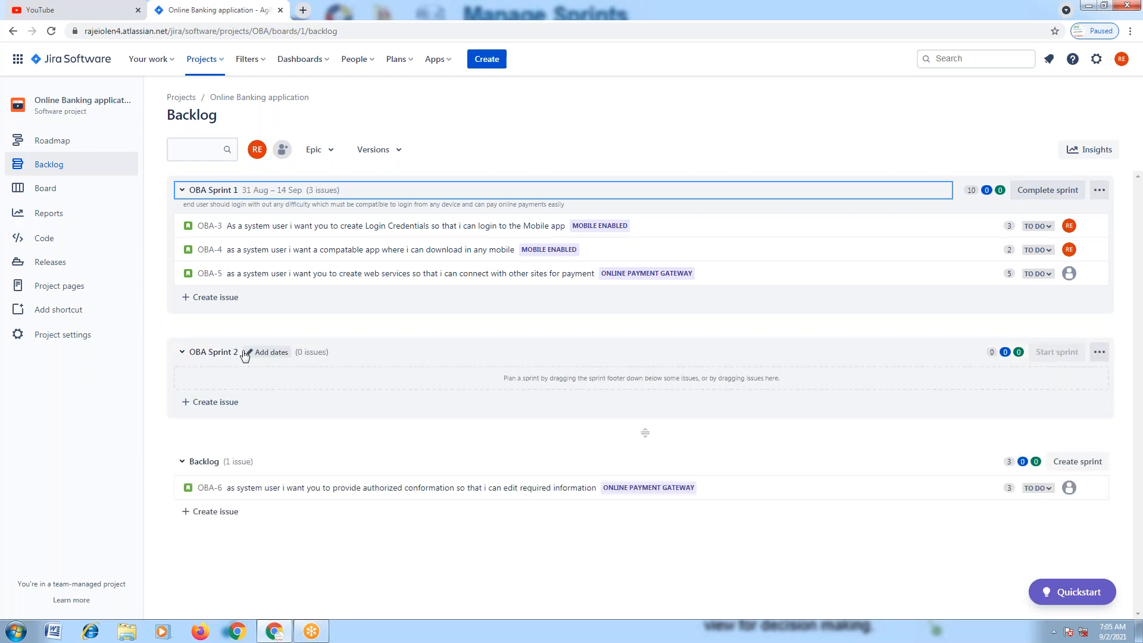
{"action": "left_click_drag", "start_coordinate": [274, 488], "coordinate": [278, 373]}
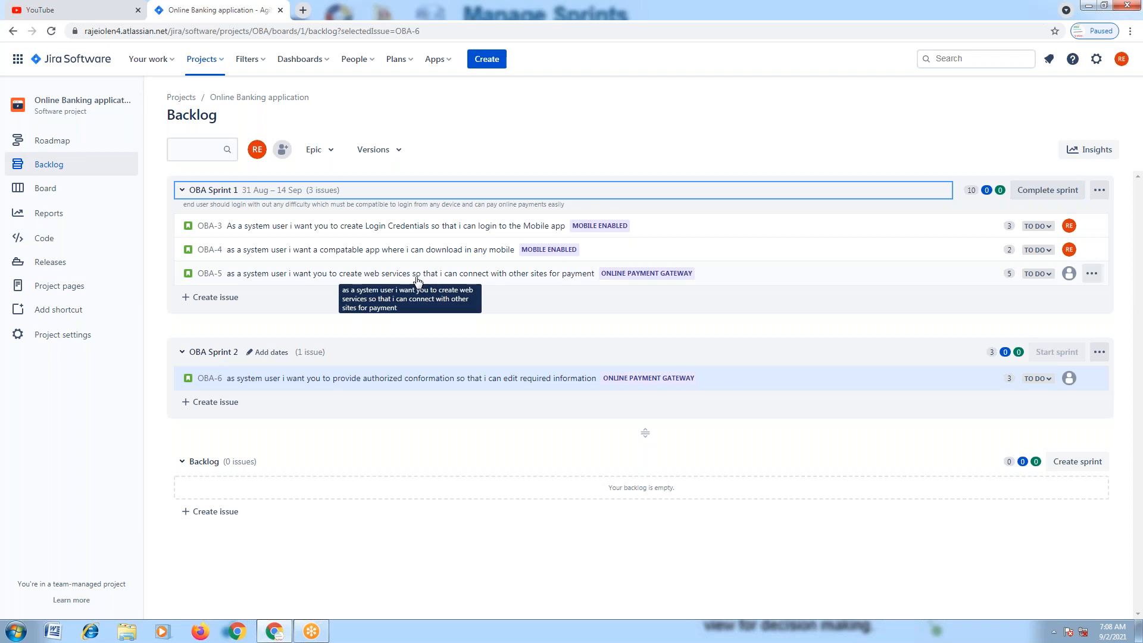
{"action": "left_click_drag", "start_coordinate": [418, 280], "coordinate": [417, 412]}
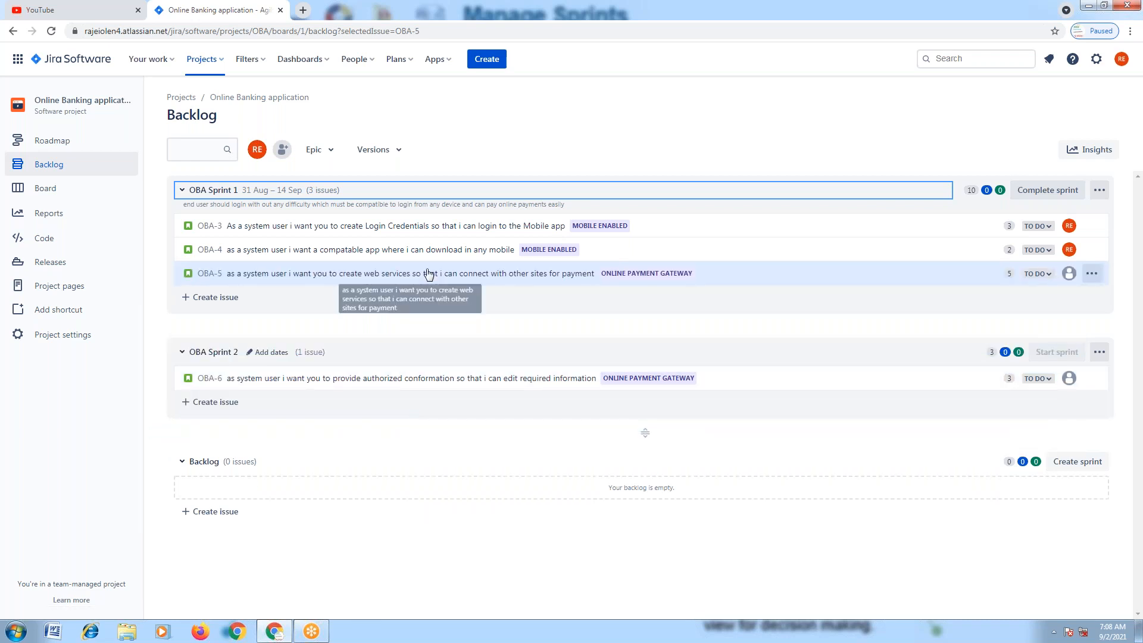
{"action": "left_click_drag", "start_coordinate": [498, 279], "coordinate": [503, 405]}
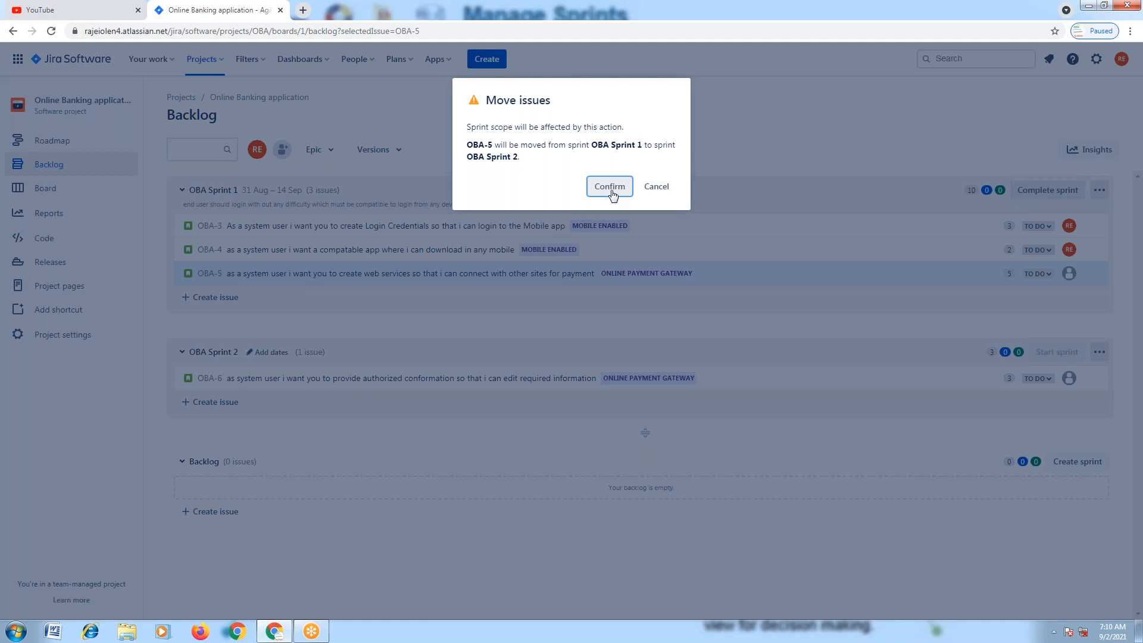
{"action": "left_click", "coordinate": [656, 186]}
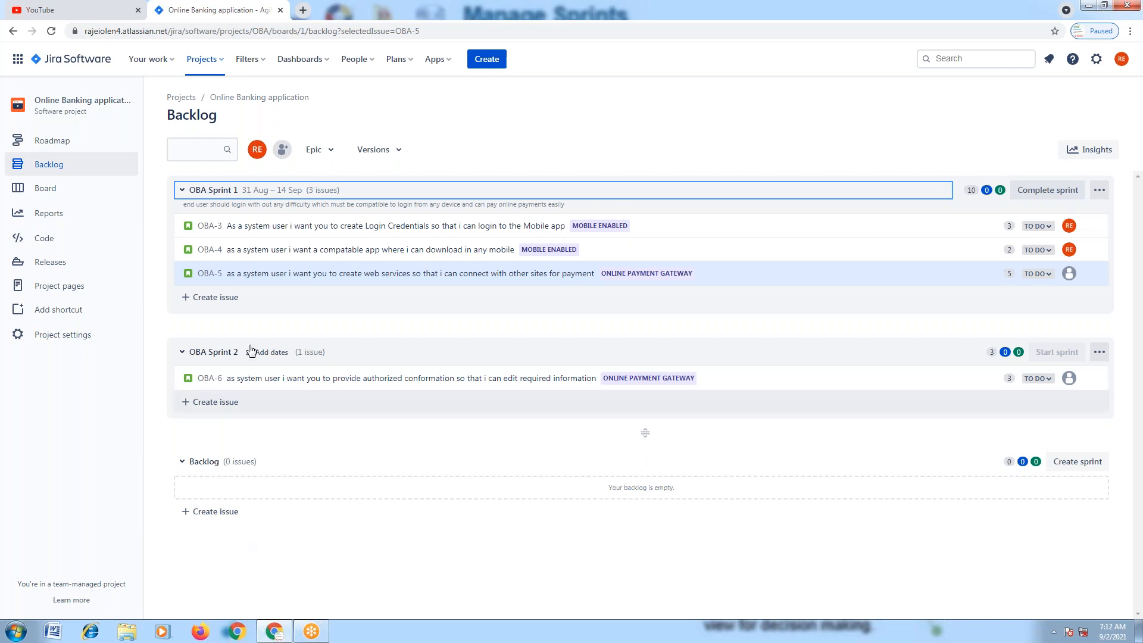
{"action": "left_click", "coordinate": [248, 409]}
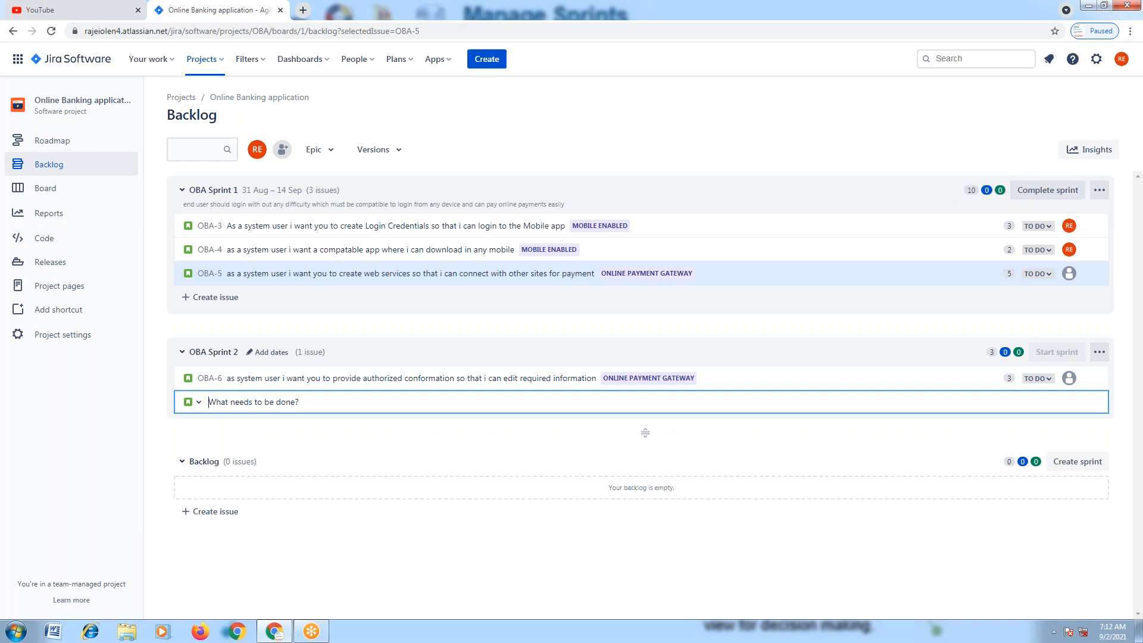
{"action": "left_click", "coordinate": [343, 541]}
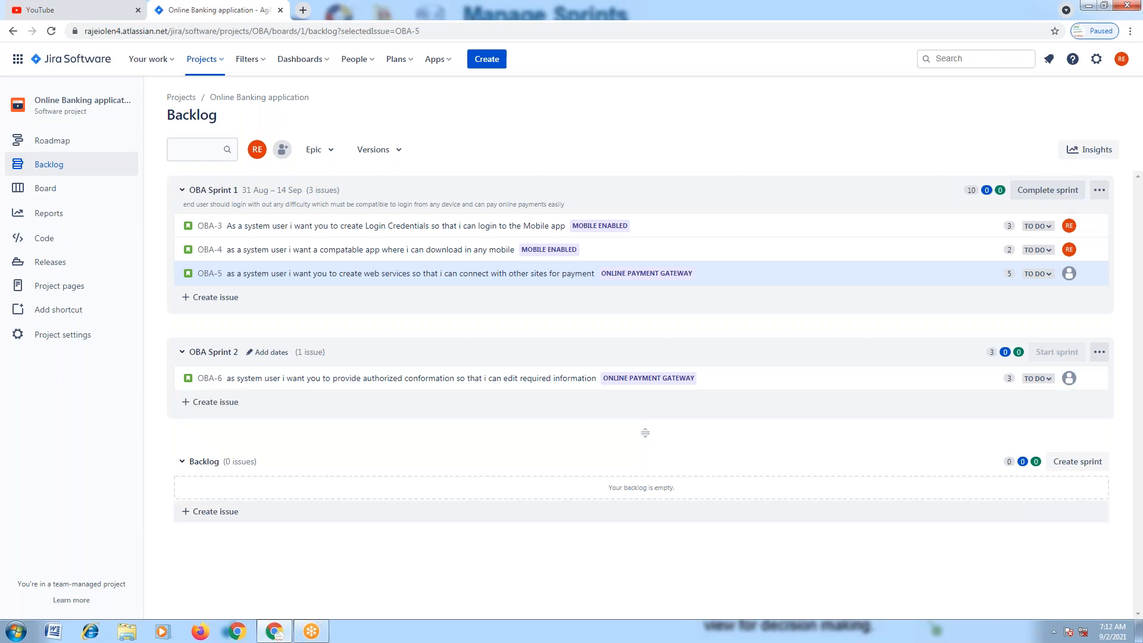
- Open issue OBA-6 under the online payment gateway epic in the roadmap and check its sprint assignment
{"action": "left_click", "coordinate": [74, 145]}
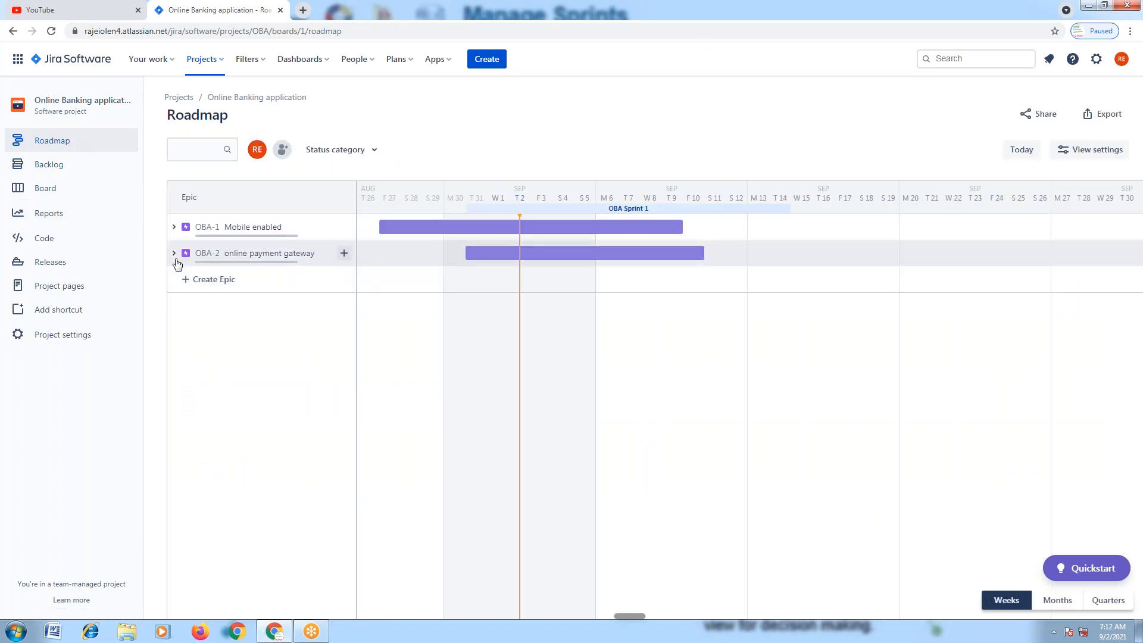
{"action": "left_click", "coordinate": [175, 255]}
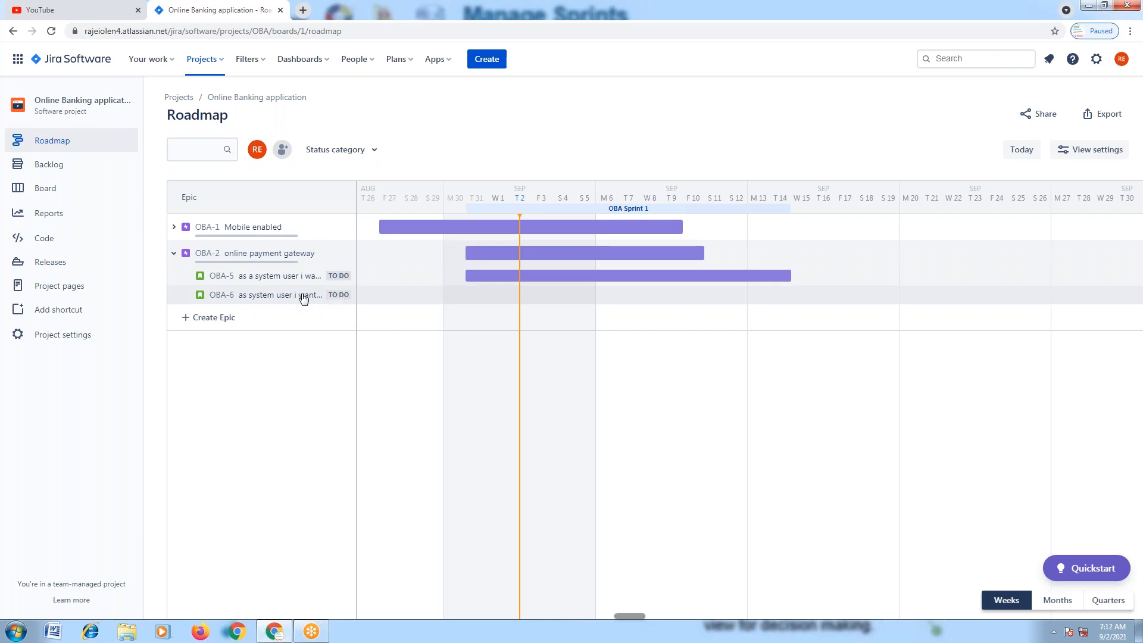
{"action": "left_click", "coordinate": [304, 299]}
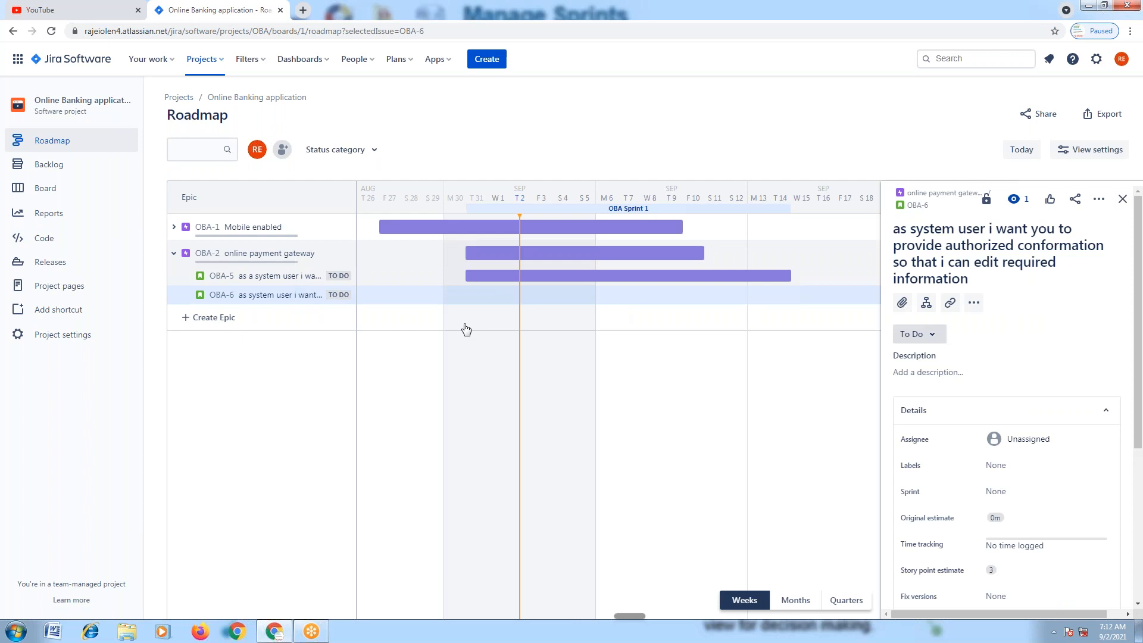
{"action": "key", "text": "m"}
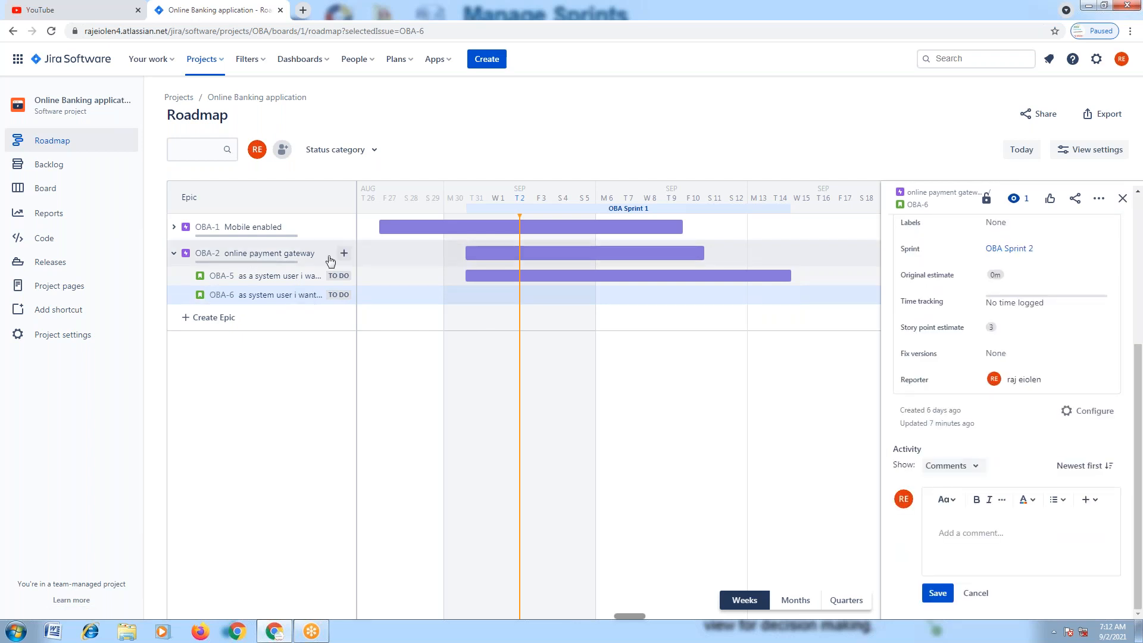
- Create the story "as a system user i want you to create an interface which is flexible so that i can connect easily" under epic OBA-2
{"action": "left_click", "coordinate": [344, 256]}
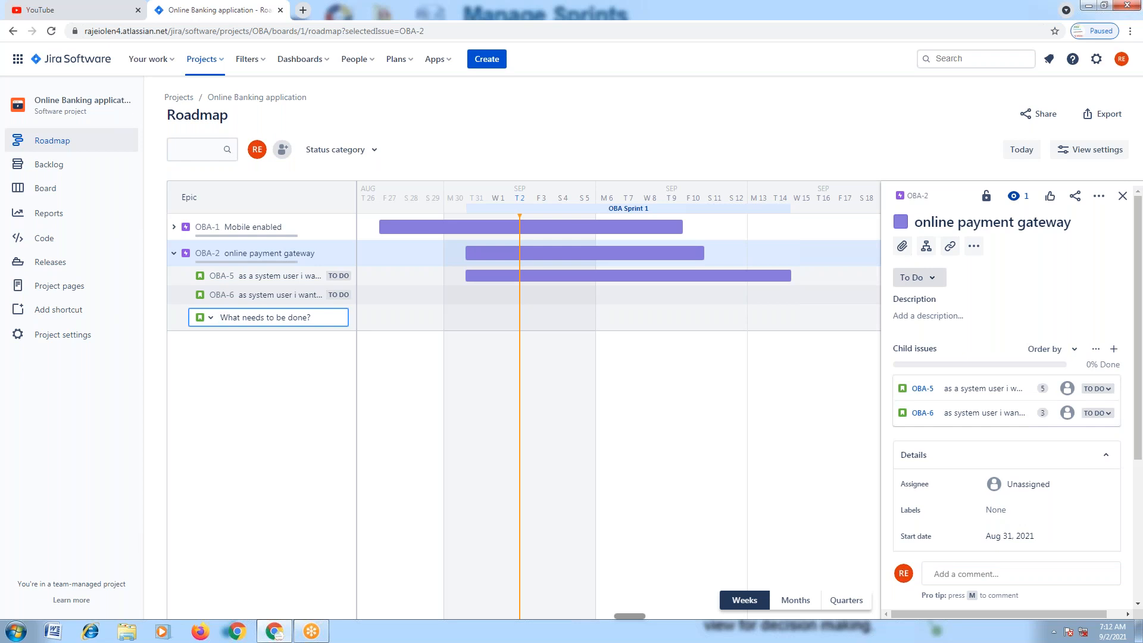
{"action": "type", "text": "as a system user i want"}
{"action": "type", "text": "to have"}
{"action": "key", "text": "BackSpace"}
{"action": "key", "text": "BackSpace"}
{"action": "key", "text": "BackSpace"}
{"action": "key", "text": "BackSpace"}
{"action": "key", "text": "BackSpace"}
{"action": "key", "text": "BackSpace"}
{"action": "key", "text": "BackSpace"}
{"action": "type", "text": "you to craee"}
{"action": "key", "text": "BackSpace"}
{"action": "key", "text": "BackSpace"}
{"action": "key", "text": "BackSpace"}
{"action": "type", "text": "eate an intercafe"}
{"action": "key", "text": "BackSpace"}
{"action": "key", "text": "BackSpace"}
{"action": "key", "text": "BackSpace"}
{"action": "key", "text": "BackSpace"}
{"action": "type", "text": "ace"}
{"action": "type", "text": "which is flexible"}
{"action": "type", "text": "easilty"}
{"action": "key", "text": "BackSpace"}
{"action": "key", "text": "BackSpace"}
{"action": "type", "text": "y"}
{"action": "key", "text": "Return"}
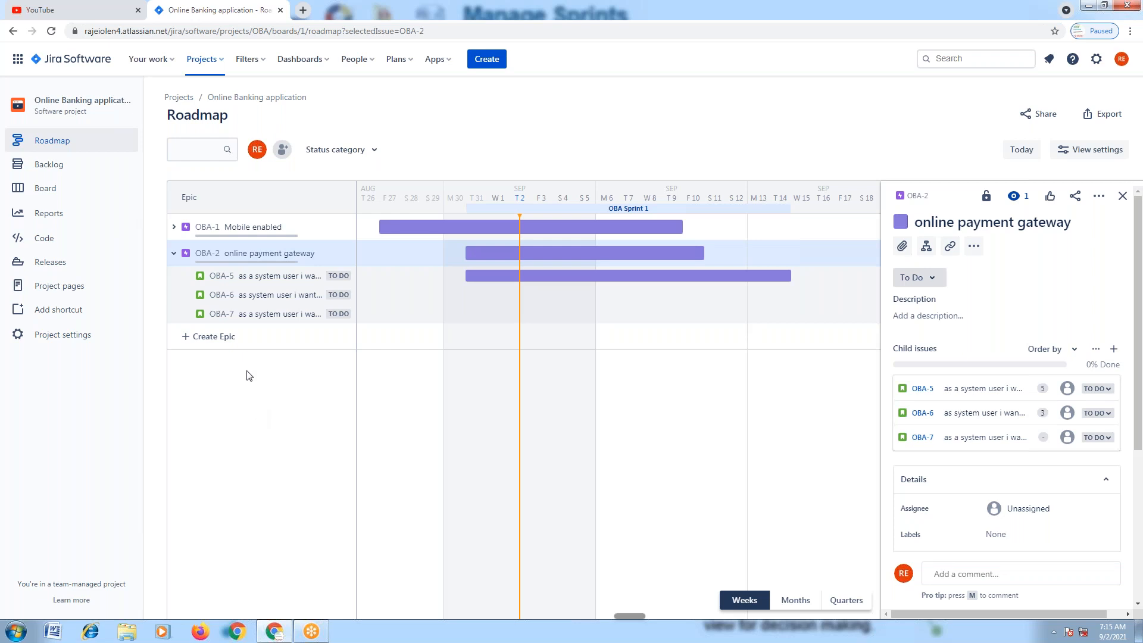
{"action": "left_click", "coordinate": [247, 315]}
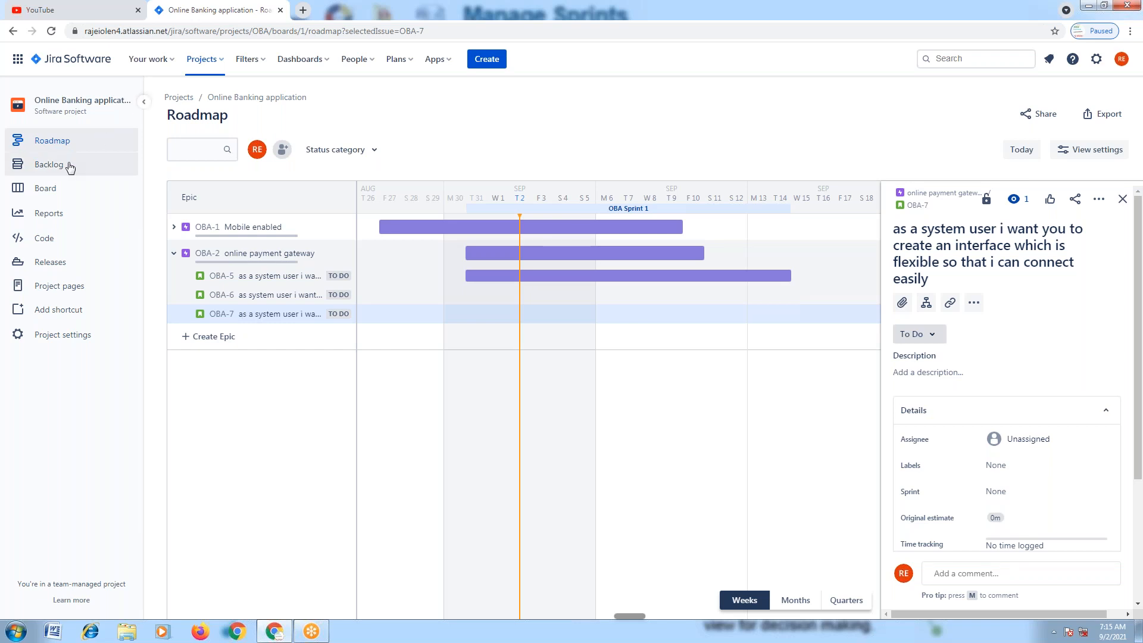
- Move issue OBA-7 from the backlog to the top of OBA Sprint 2
{"action": "left_click", "coordinate": [68, 167]}
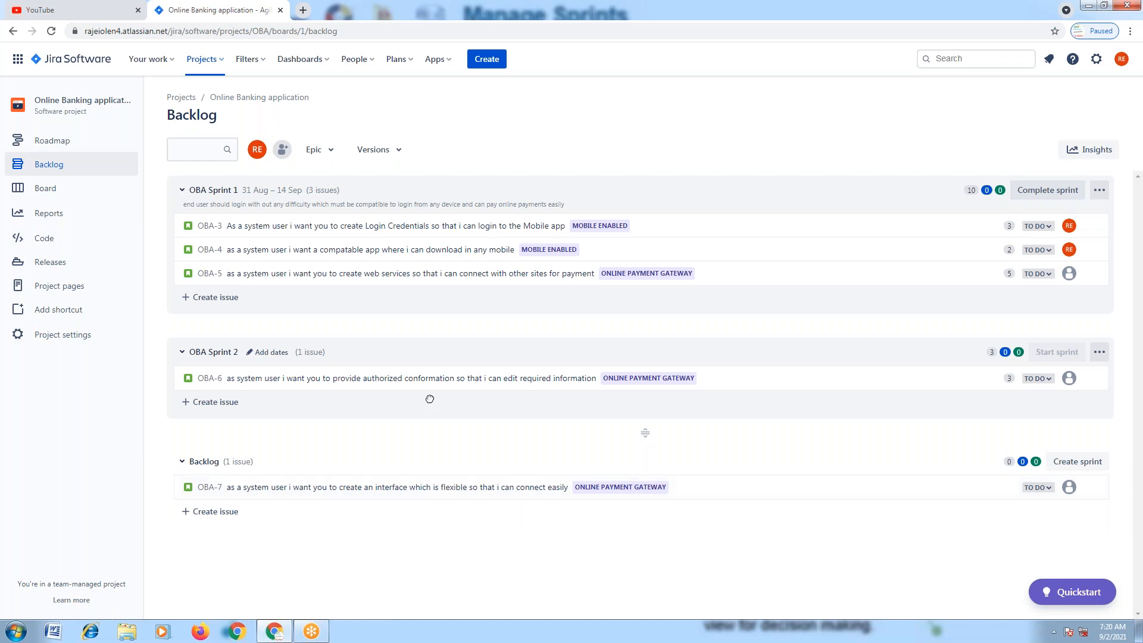
{"action": "left_click_drag", "start_coordinate": [430, 399], "coordinate": [444, 381]}
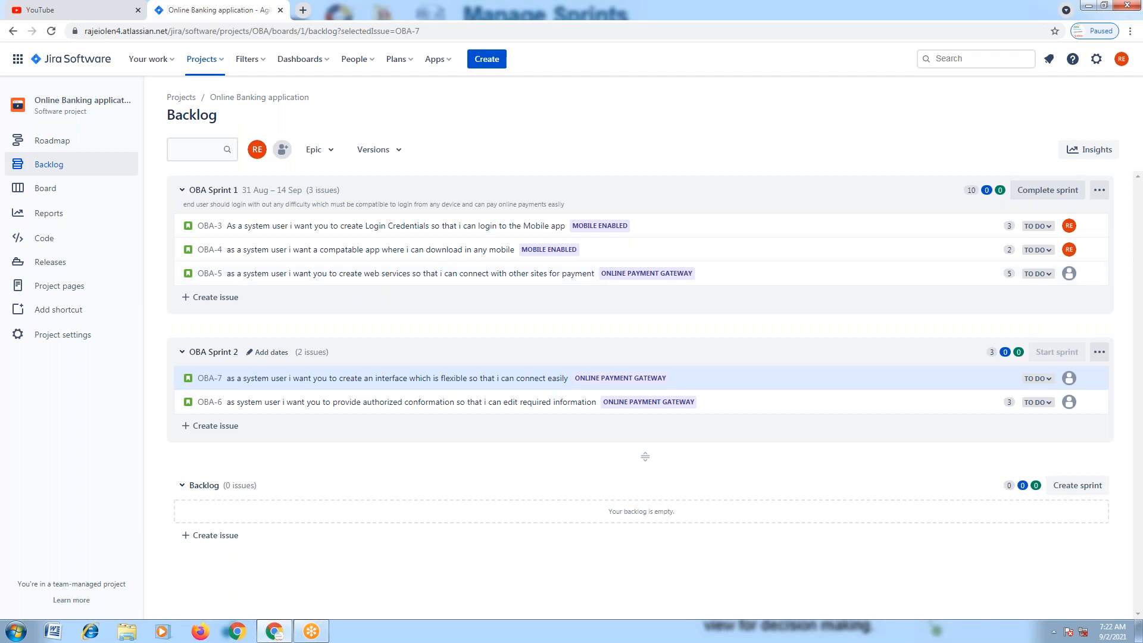
{"action": "mouse_move", "coordinate": [414, 384]}
{"action": "left_mouse_down"}
{"action": "mouse_move", "coordinate": [394, 407]}
{"action": "mouse_move", "coordinate": [405, 412]}
{"action": "mouse_move", "coordinate": [381, 404]}
{"action": "mouse_move", "coordinate": [386, 376]}
{"action": "mouse_move", "coordinate": [413, 385]}
{"action": "left_mouse_up"}
- Check the child issues of the online payment gateway epic in the roadmap and return to the backlog
{"action": "left_click", "coordinate": [66, 151]}
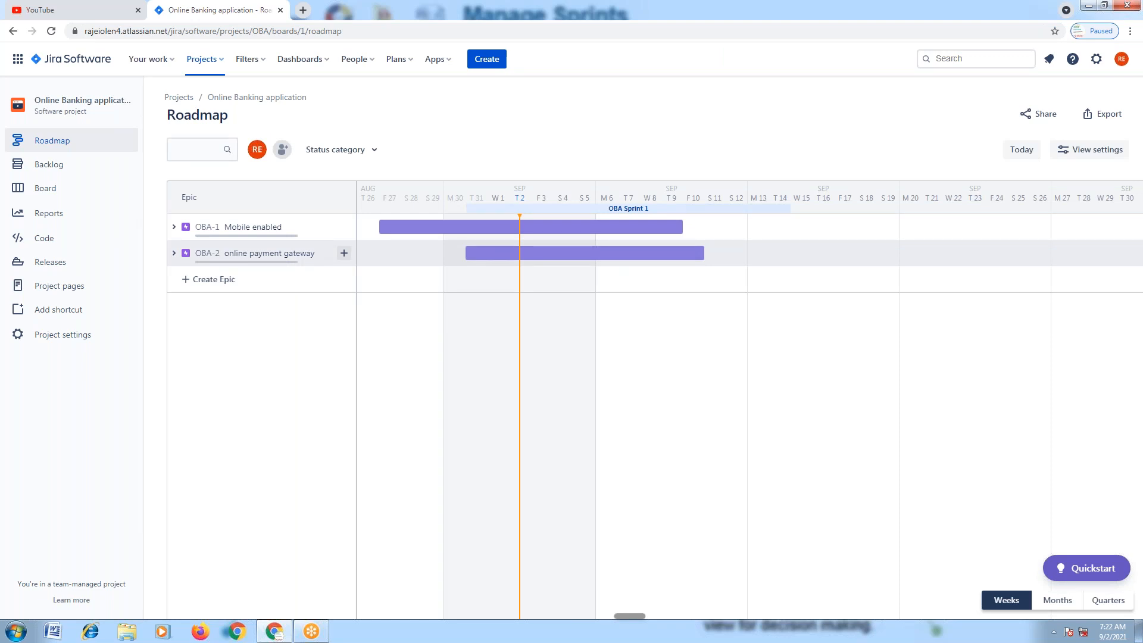
{"action": "left_click", "coordinate": [174, 253]}
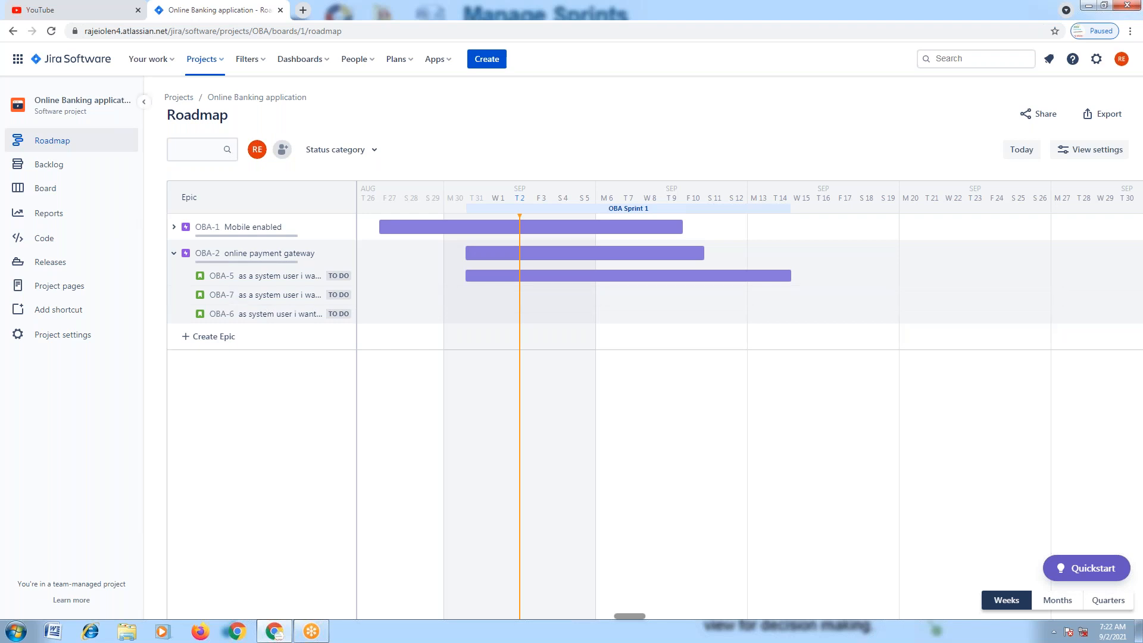
{"action": "left_click", "coordinate": [52, 168]}
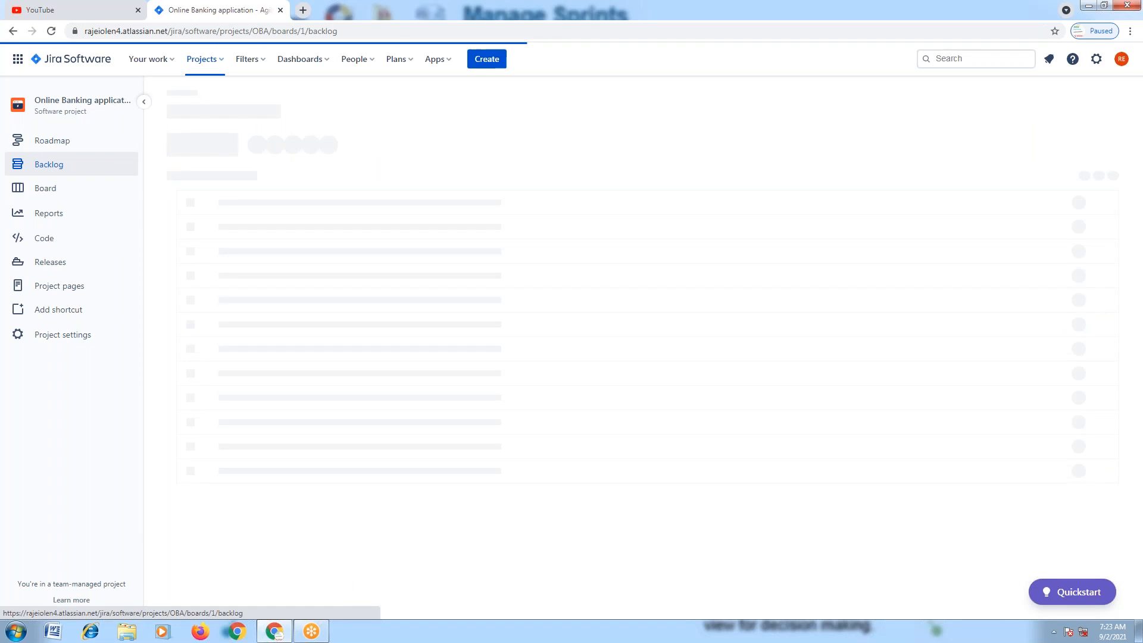
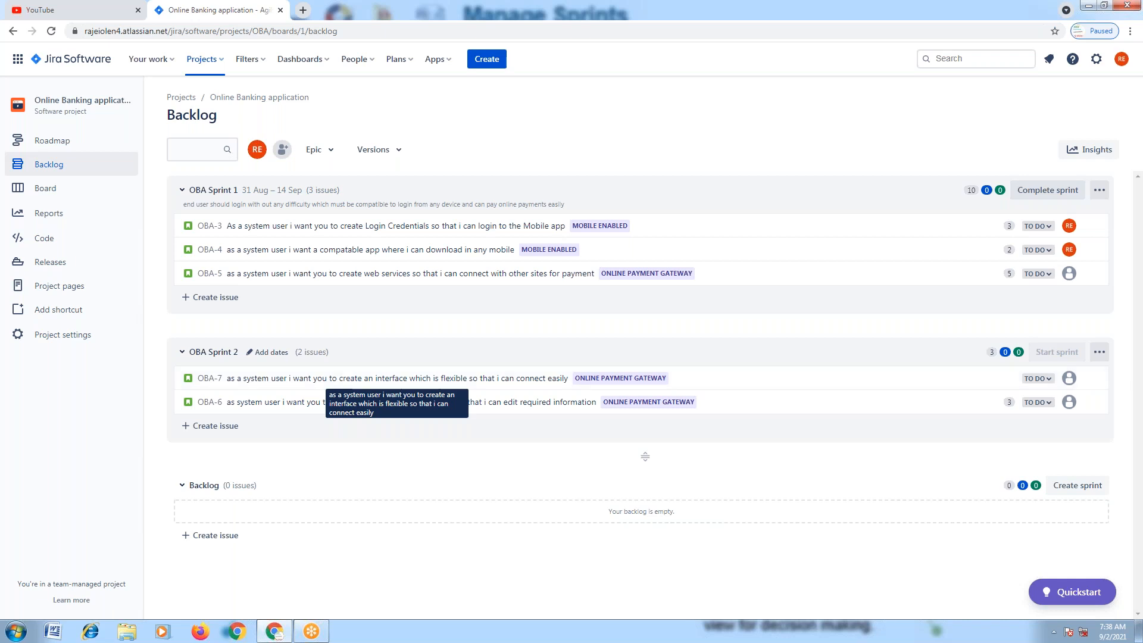
- Move issue OBA-7 out to the backlog and back to the top of OBA Sprint 2, and view its available actions
{"action": "left_click_drag", "start_coordinate": [502, 379], "coordinate": [509, 523]}
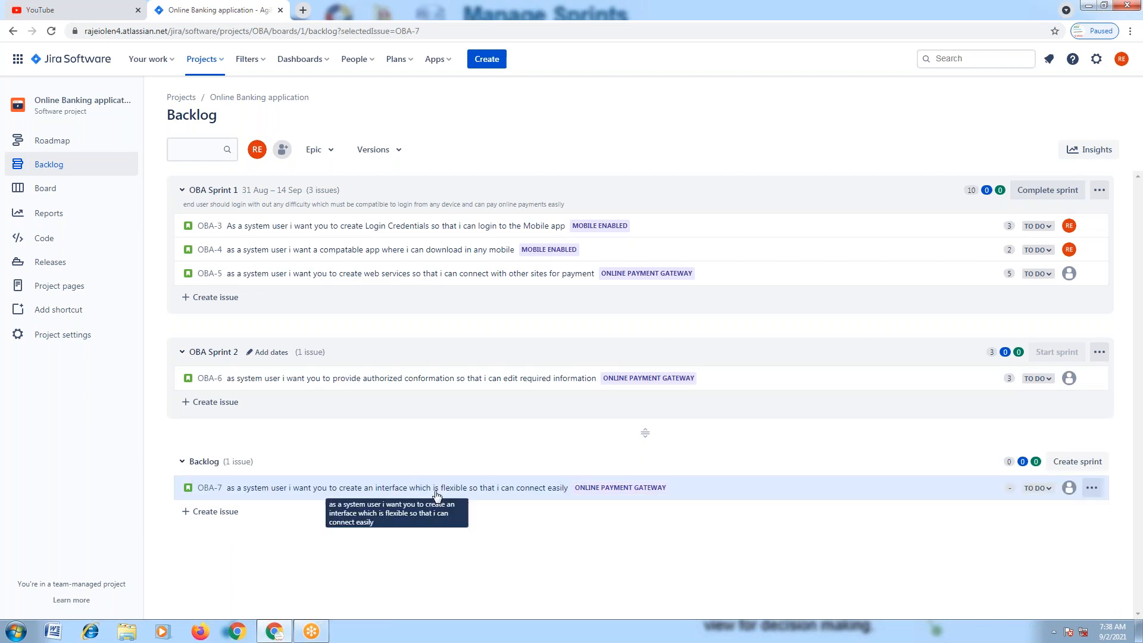
{"action": "left_click_drag", "start_coordinate": [490, 486], "coordinate": [491, 376]}
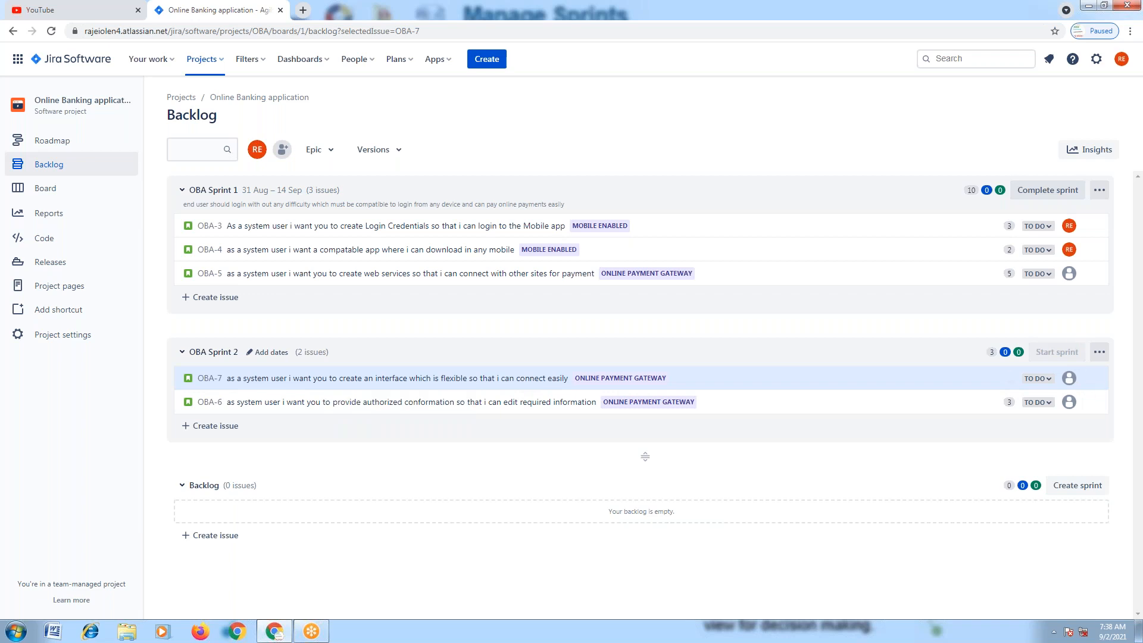
{"action": "left_click", "coordinate": [1092, 379]}
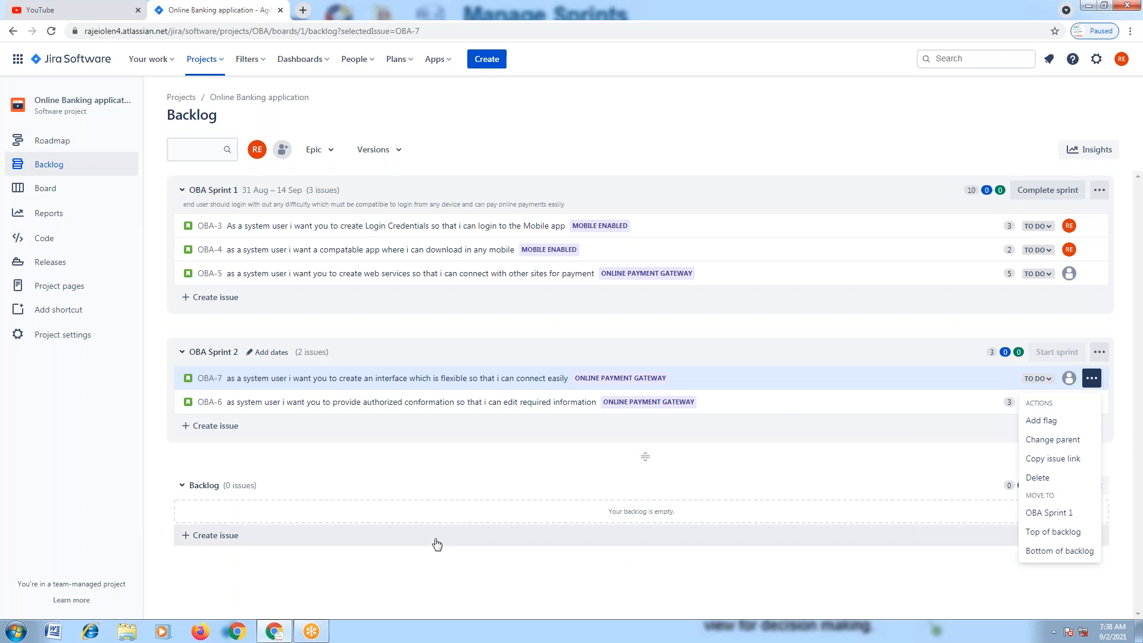
{"action": "left_click", "coordinate": [691, 575]}
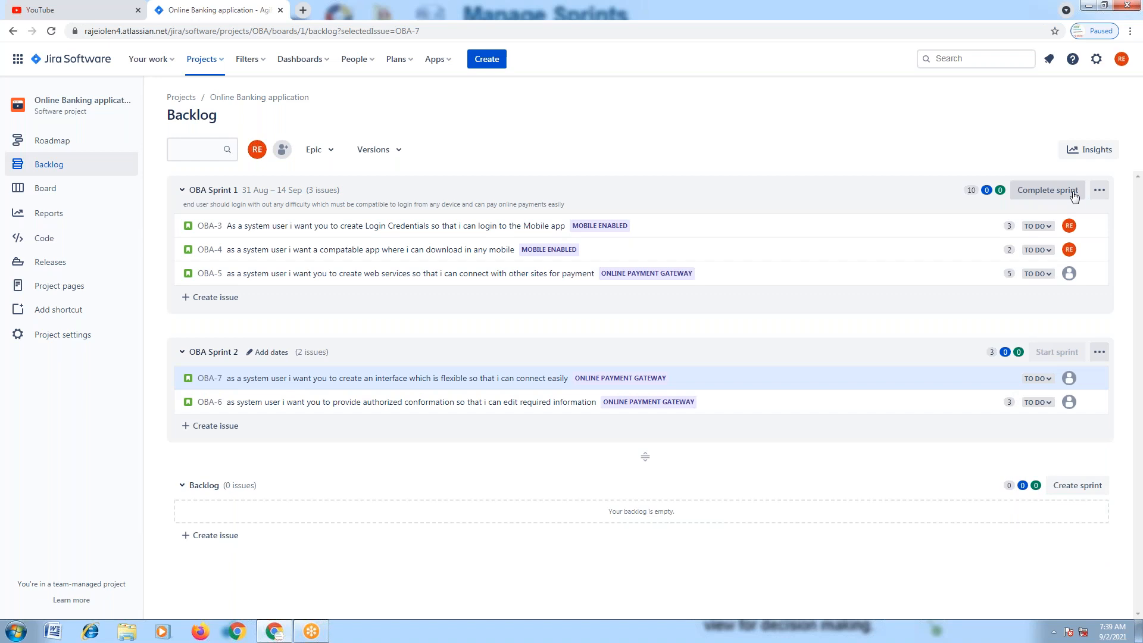
- Review the name, dates and goal in the edit settings of OBA Sprint 1 and close them without updating
{"action": "left_click", "coordinate": [1105, 195]}
{"action": "left_click", "coordinate": [1103, 193]}
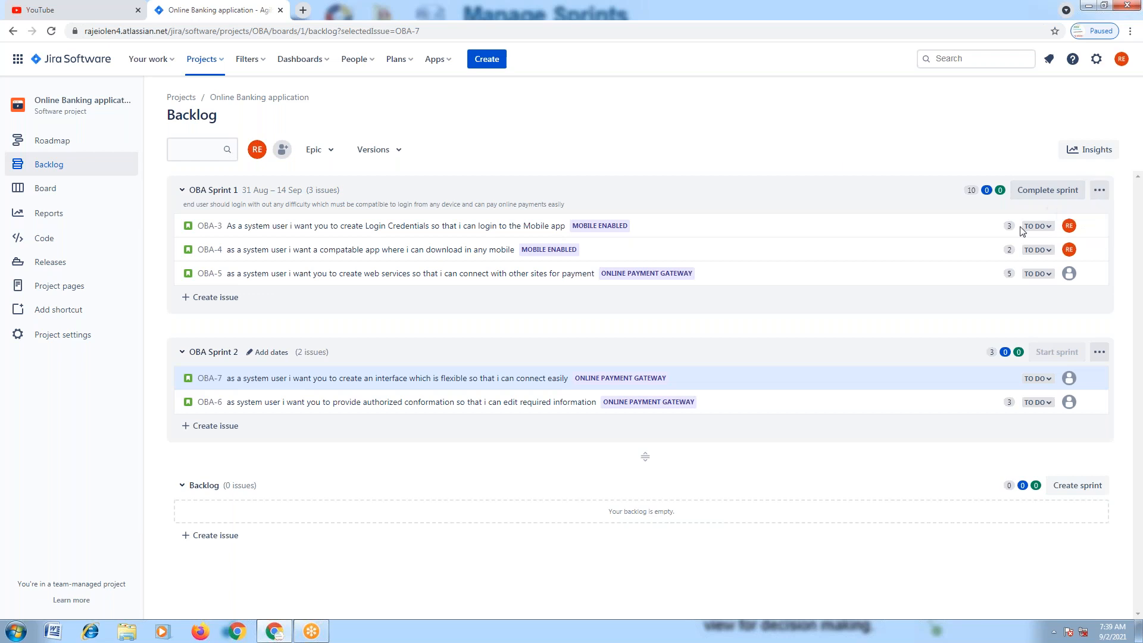
{"action": "left_click", "coordinate": [1099, 190]}
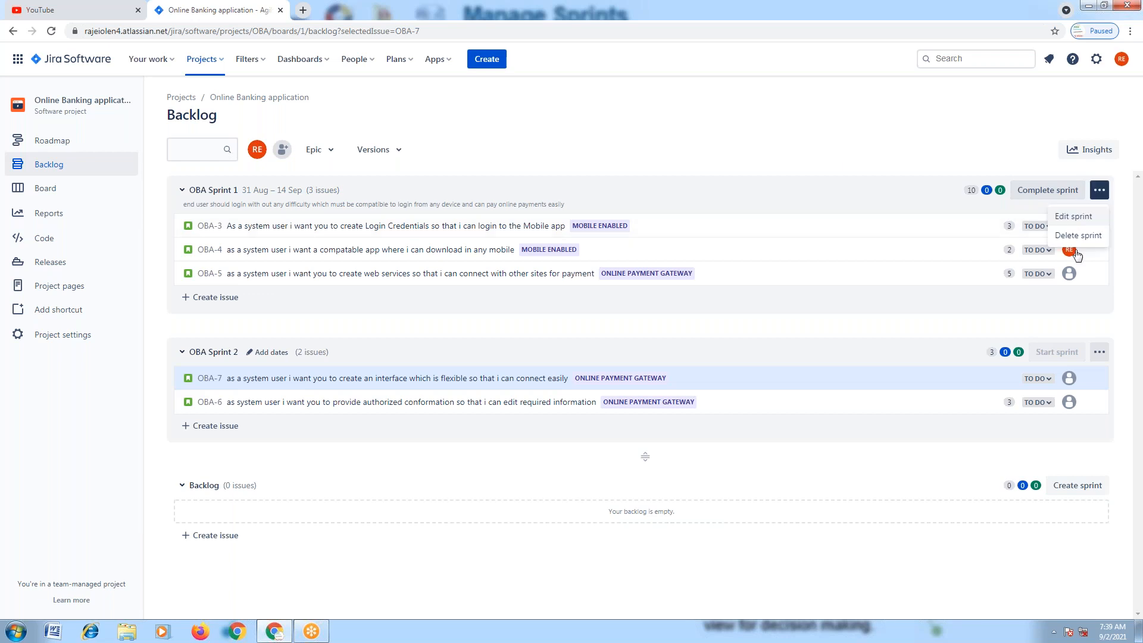
{"action": "left_click", "coordinate": [585, 585]}
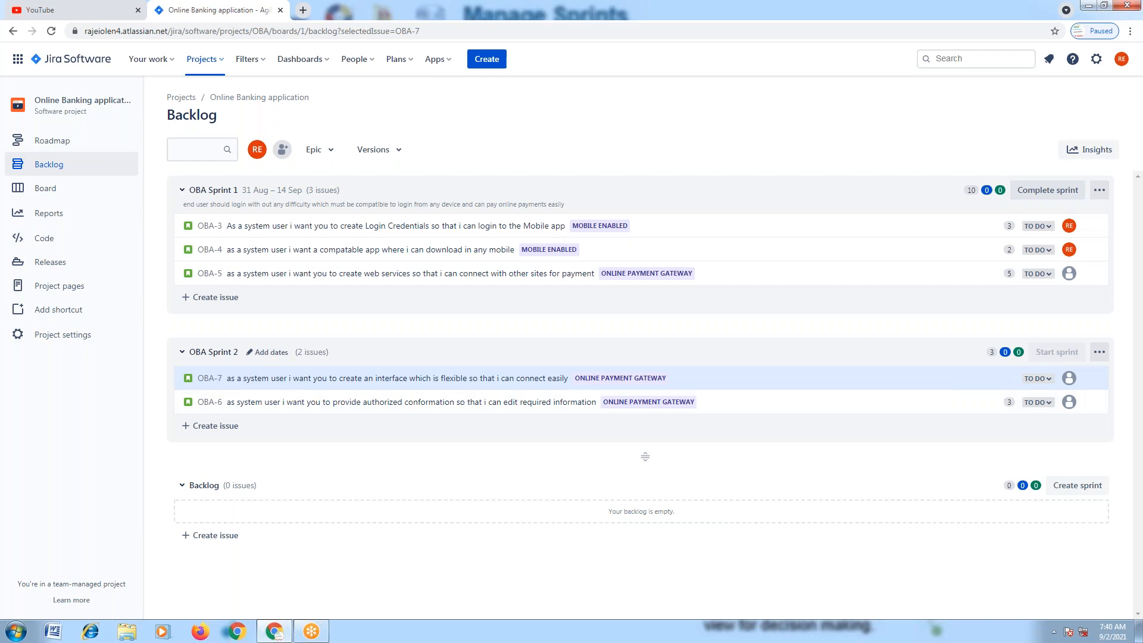
{"action": "left_click", "coordinate": [1099, 190]}
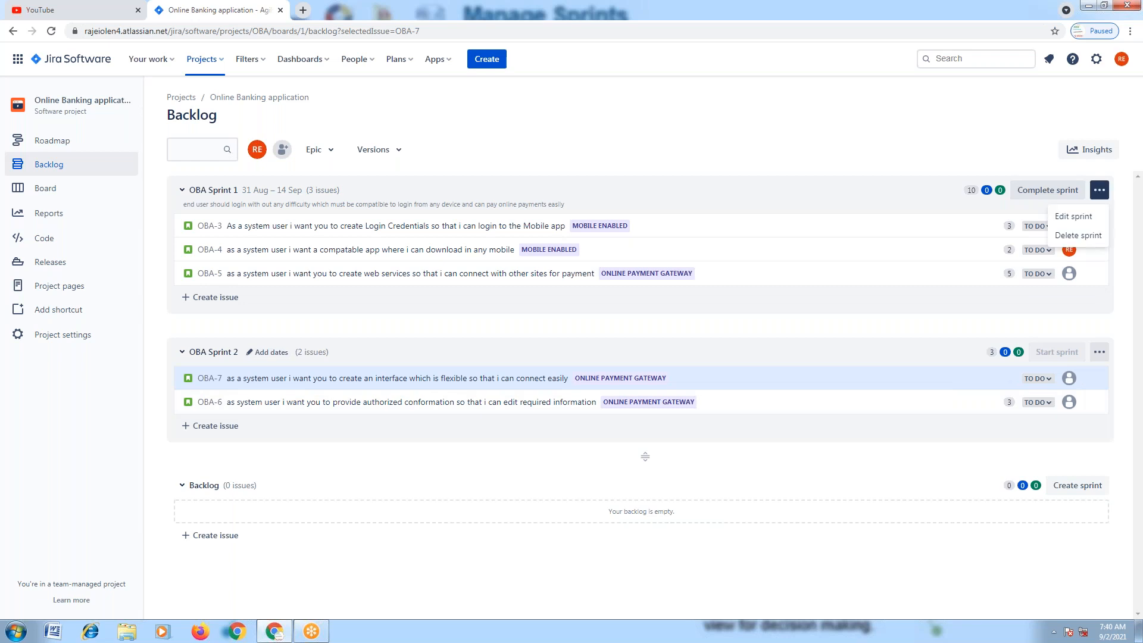
{"action": "left_click", "coordinate": [1090, 218]}
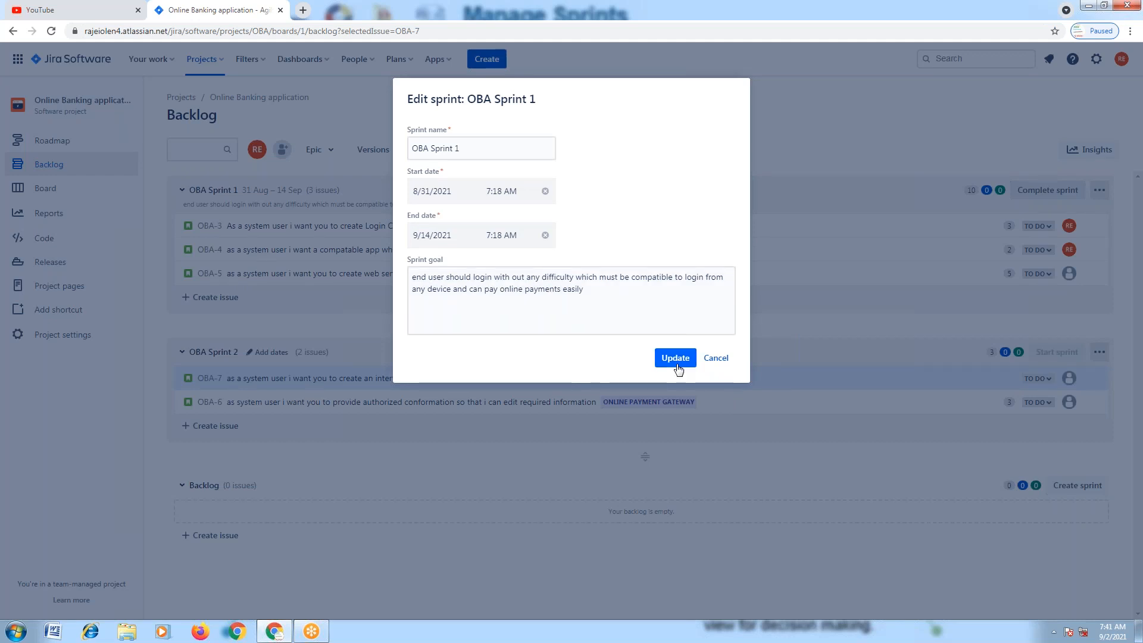
{"action": "left_click", "coordinate": [714, 358]}
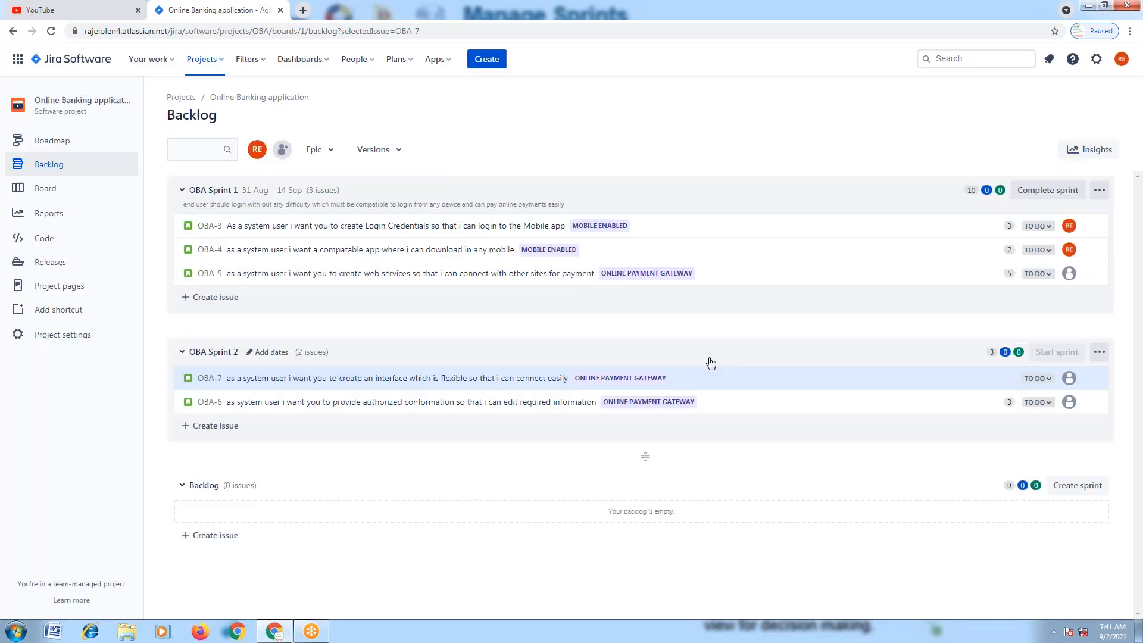